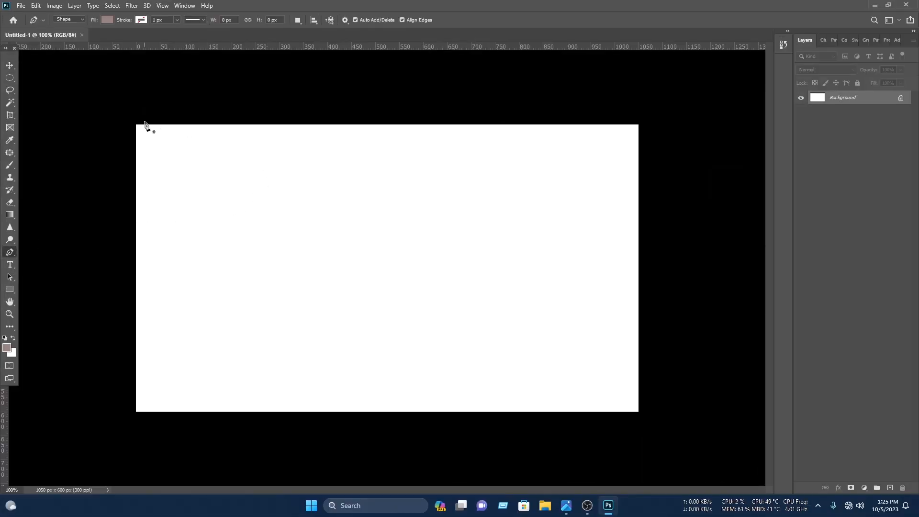
Draw a closed Pen shape over the canvas's upper-right area, with its lower edge curving from the top-left corner to beyond the right edge.
click(144, 121)
drag(676, 203, 817, 239)
click(679, 252)
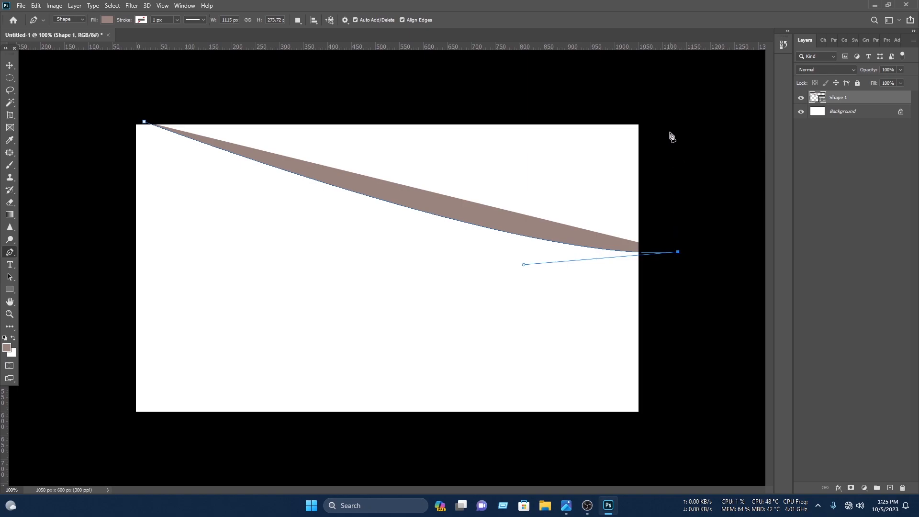
click(663, 85)
click(150, 87)
click(144, 124)
Fill the curved shape with bright green (00cf27) and deselect it.
click(107, 21)
click(123, 68)
key(v)
click(324, 61)
Duplicate the green curved shape slightly lower and recolour the copy red.
click(462, 179)
mouse_move(472, 178)
alt+mouse_down()
mouse_move(464, 183)
mouse_move(473, 185)
alt+mouse_up()
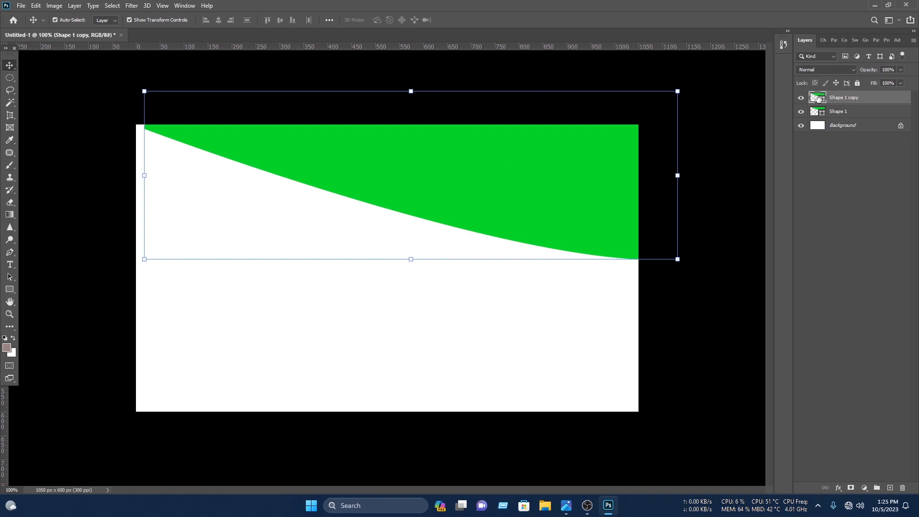
double_click(817, 98)
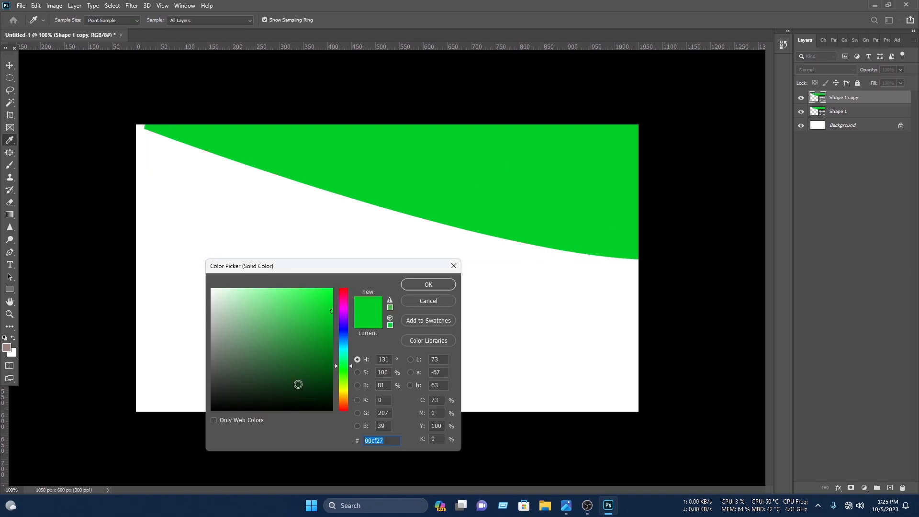
drag(343, 321, 349, 281)
click(442, 287)
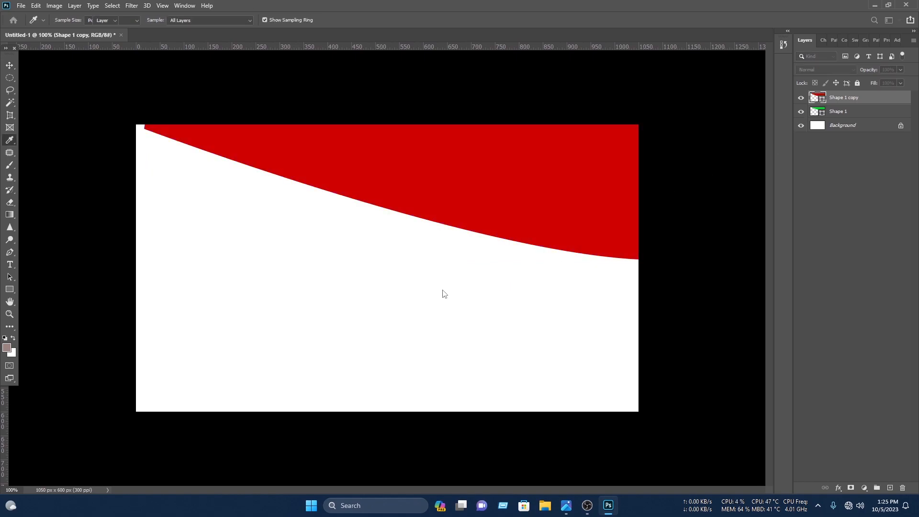
Place the red copy beneath the green shape in the layer order and rotate it slightly so it forms a tapering edge.
drag(858, 98, 855, 119)
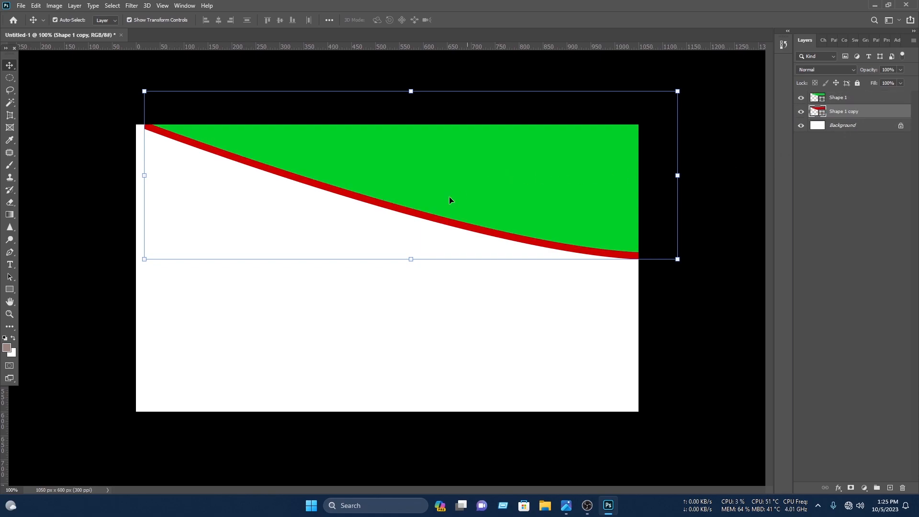
drag(689, 265, 690, 266)
click(530, 78)
Duplicate the green and red shapes together into the lower half of the canvas and flip the copies vertically.
drag(542, 107, 492, 258)
drag(538, 179, 529, 334)
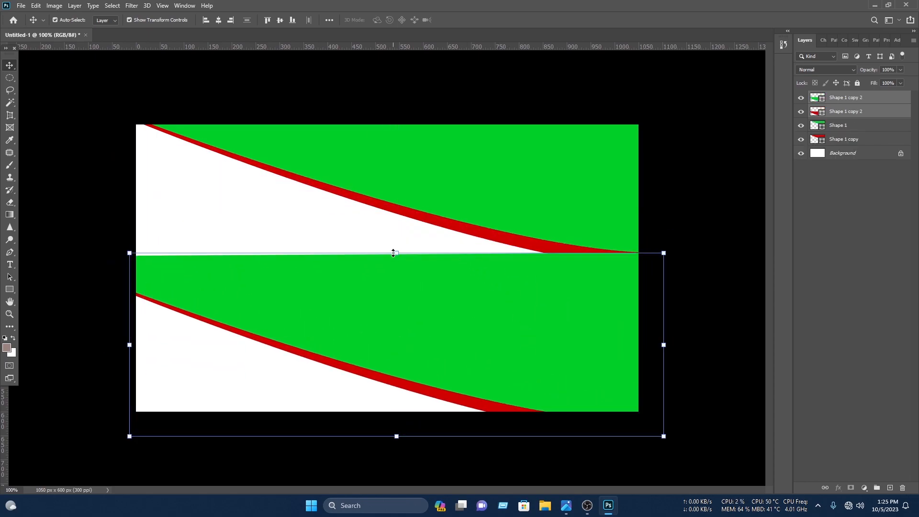
click(396, 252)
right_click(541, 318)
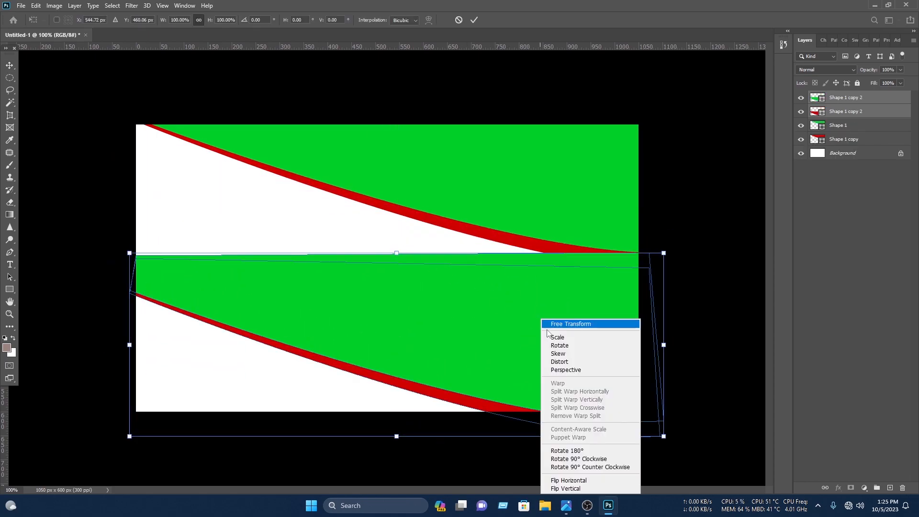
click(567, 488)
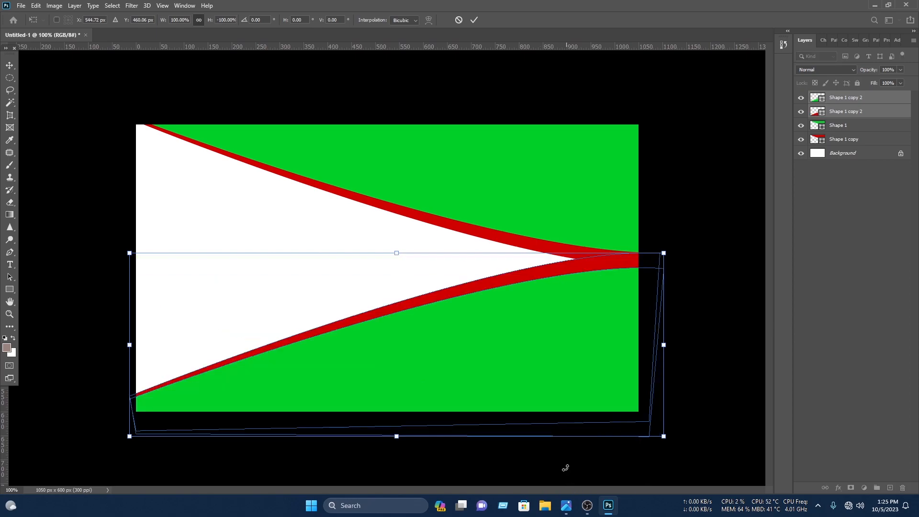
Move the flipped pair down to the canvas's lower edge and adjust the spacing between the upper and lower pairs.
drag(548, 355, 548, 377)
key(Return)
drag(704, 358, 590, 207)
click(85, 205)
Recolour the upper and lower green shapes black (000000).
click(549, 164)
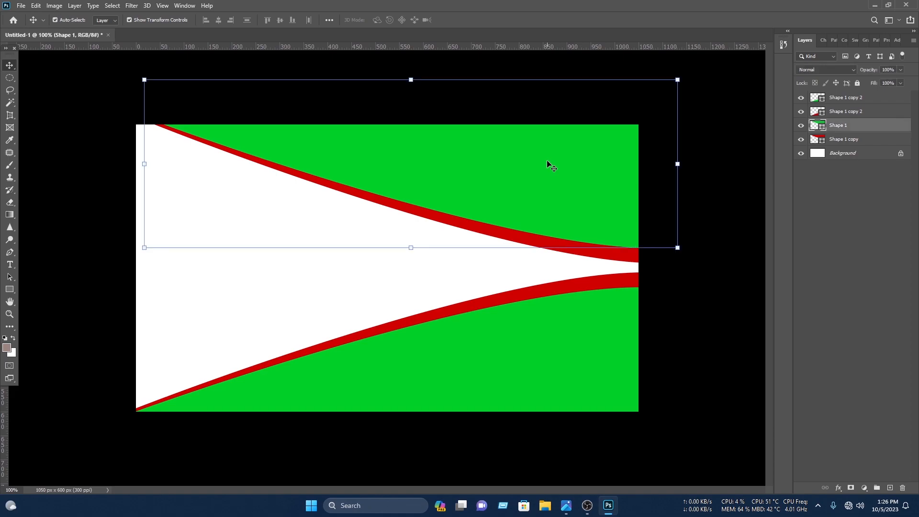
double_click(815, 126)
text(000000)
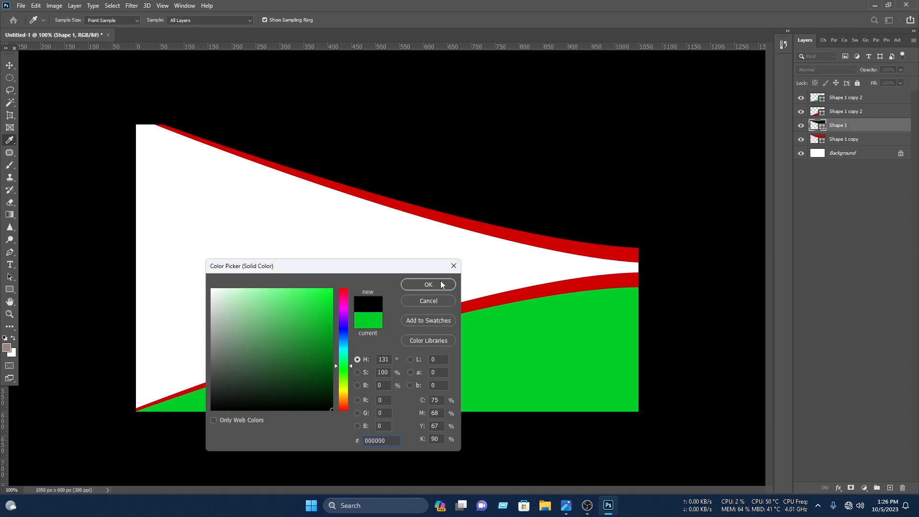
click(441, 285)
key(v)
click(482, 332)
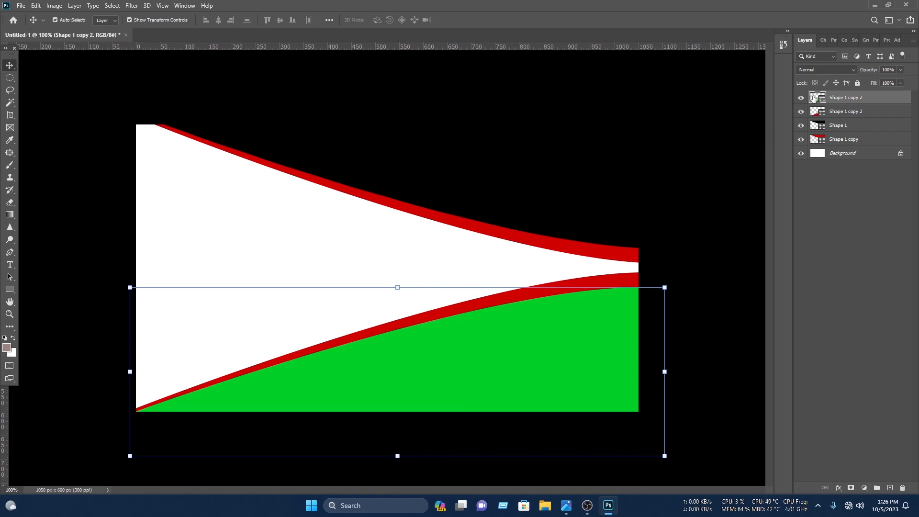
double_click(815, 98)
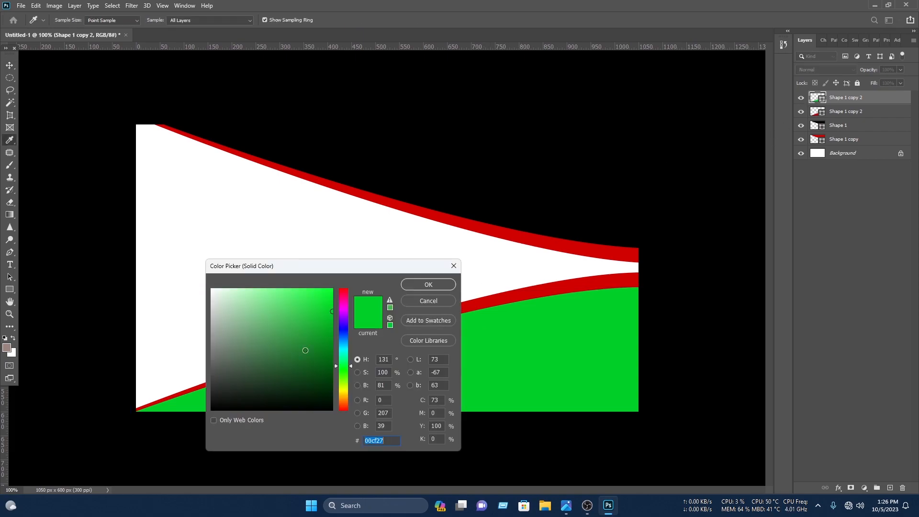
text(000000)
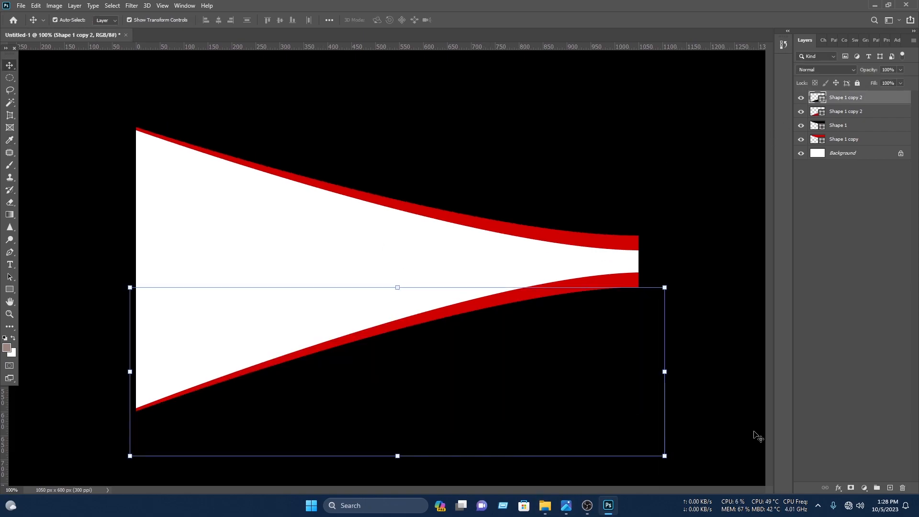
click(759, 437)
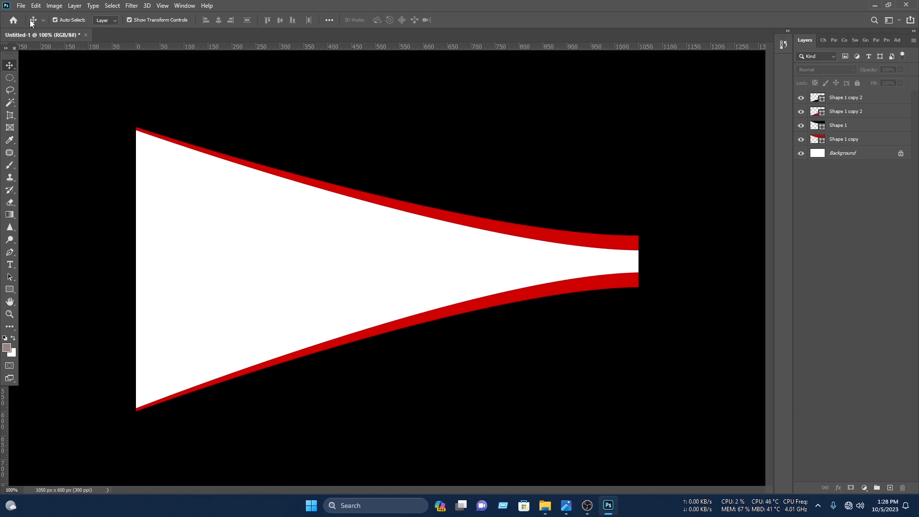
Open the office building photo and turn it greyscale with a Hue/Saturation adjustment layer.
key(ctrl+o)
scroll(158, 139, down, 5)
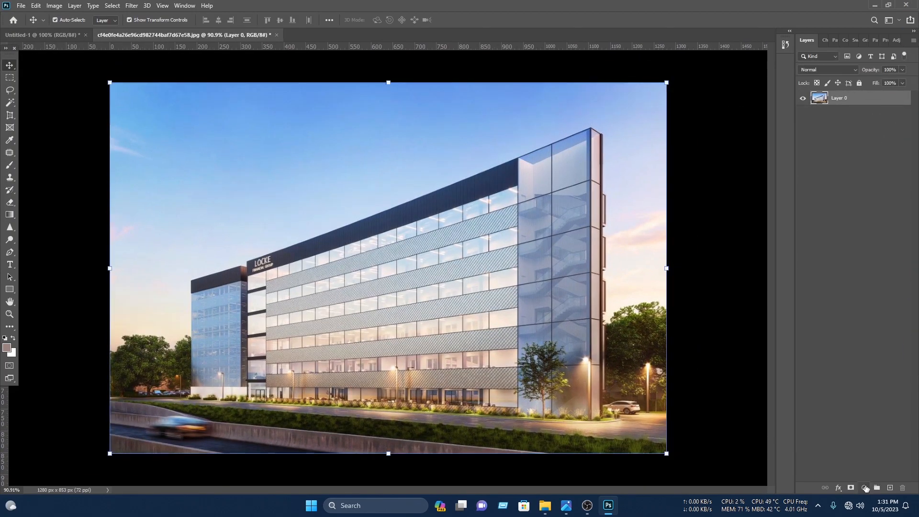
click(865, 487)
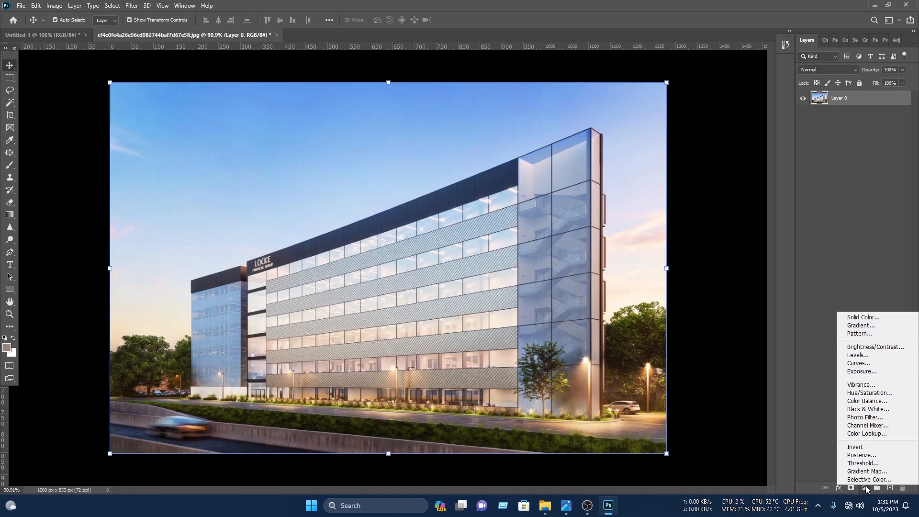
click(863, 394)
drag(854, 126, 784, 110)
drag(889, 127, 791, 122)
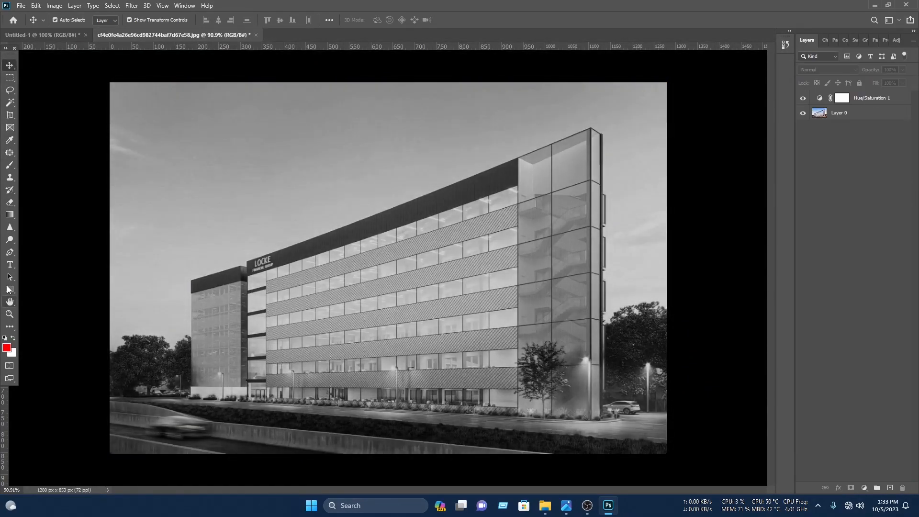
Cover the photo with a red rectangle of about 1305 × 876 px and set it to 27% opacity and 90% fill.
click(10, 289)
drag(107, 78, 675, 460)
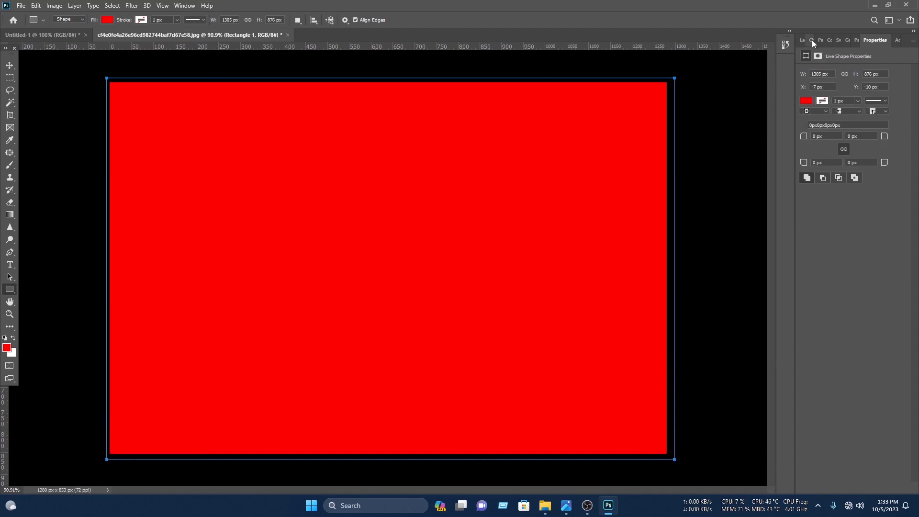
click(802, 40)
click(902, 70)
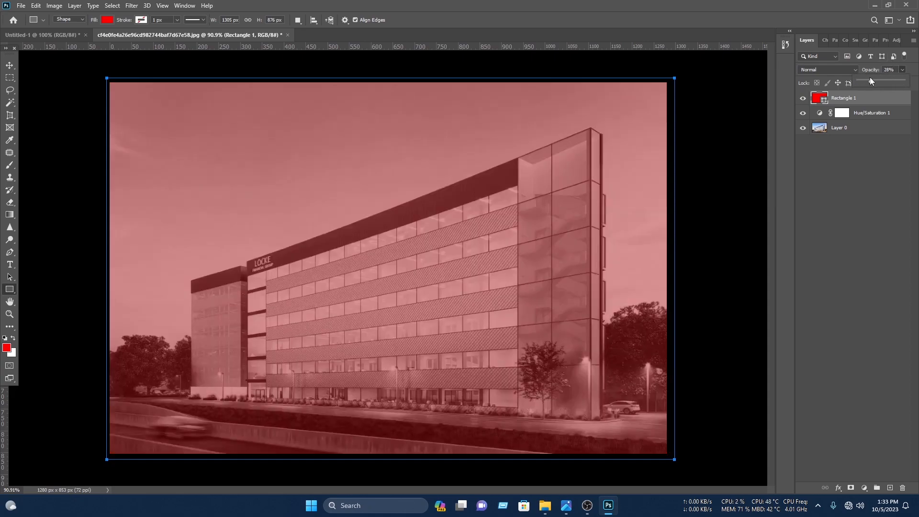
click(863, 103)
click(902, 83)
click(881, 95)
click(902, 70)
drag(880, 81, 891, 82)
Merge the red rectangle with the building photo layer.
click(9, 65)
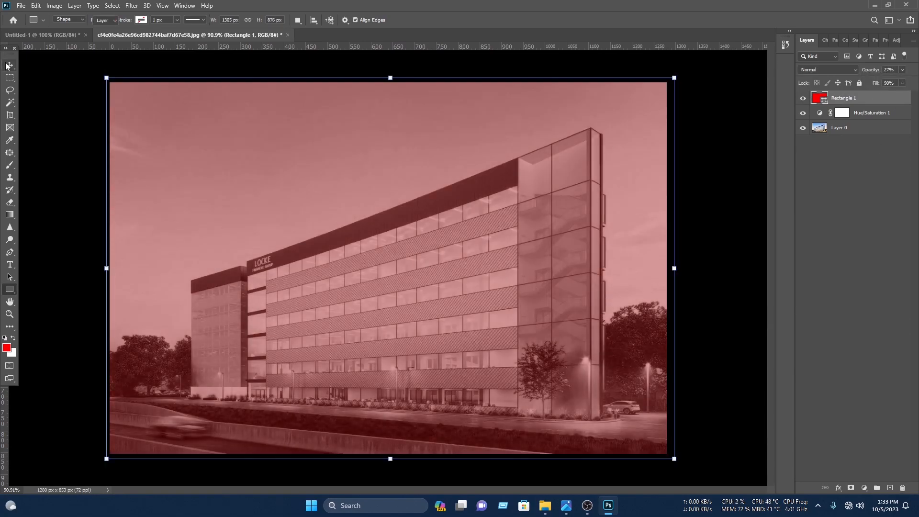
drag(64, 118, 90, 129)
drag(195, 177, 685, 433)
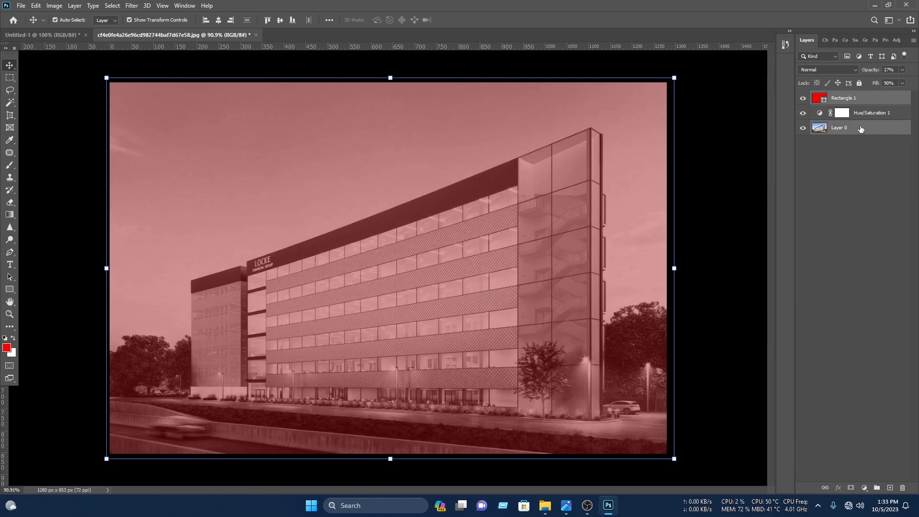
right_click(860, 126)
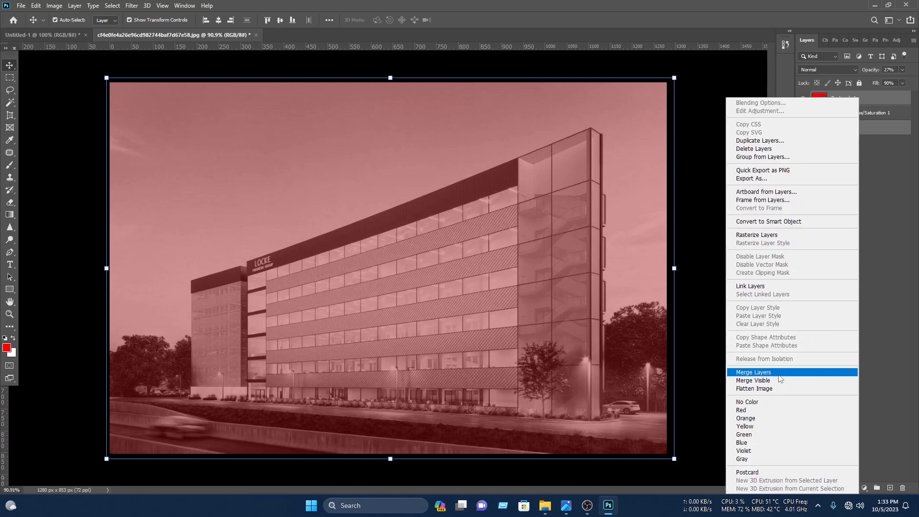
click(767, 373)
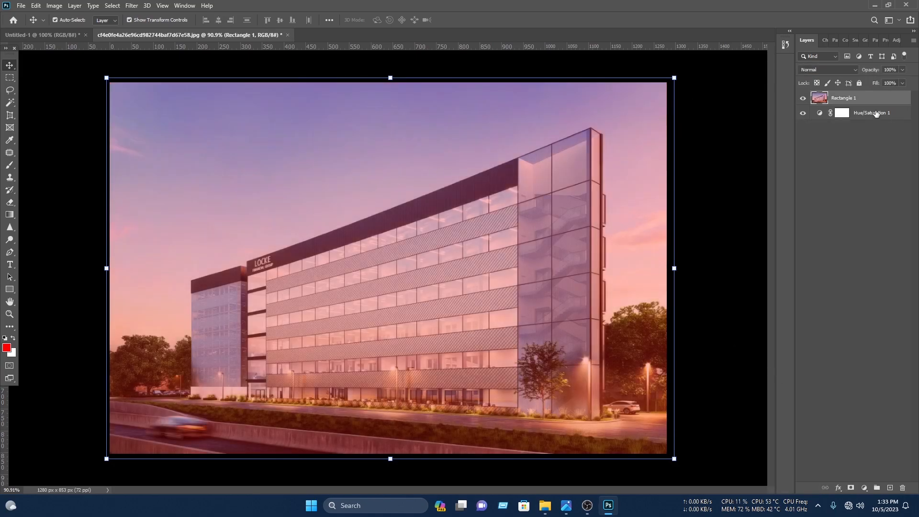
Merge the tinted photo layer with the Hue/Saturation adjustment layer.
click(876, 113)
click(862, 97)
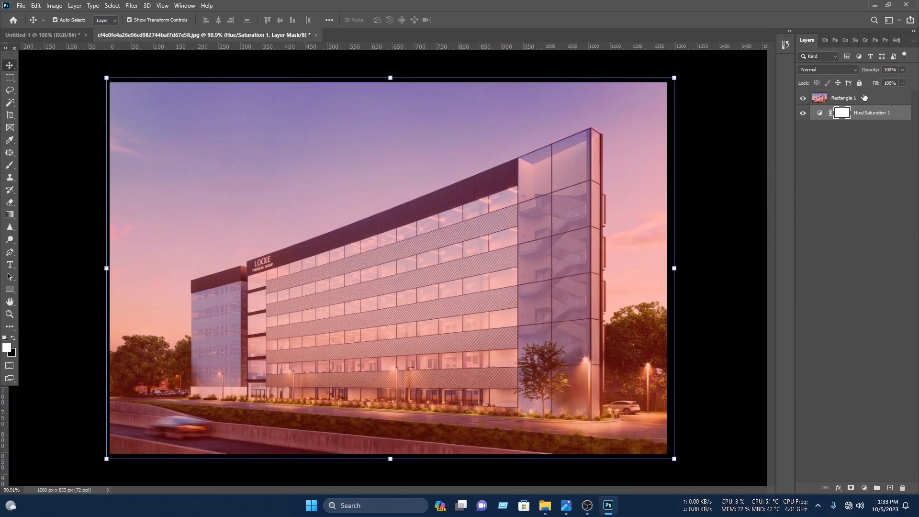
right_click(856, 102)
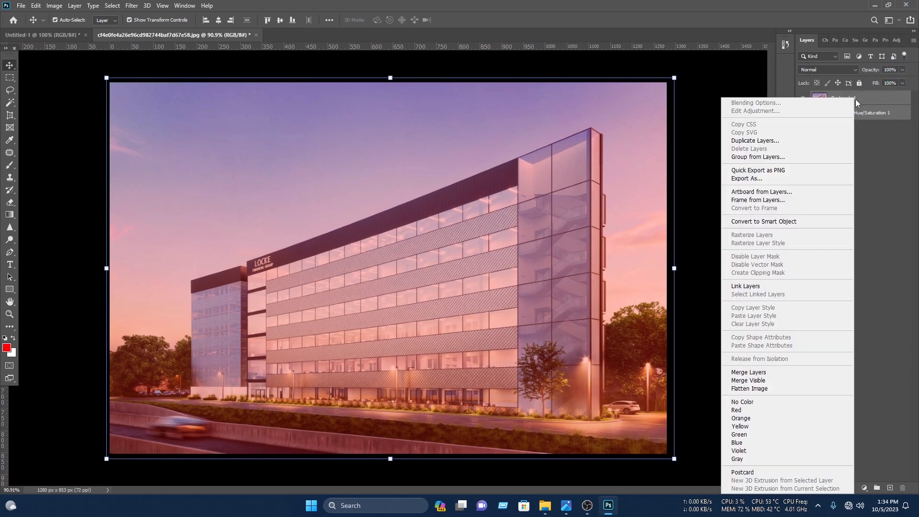
click(748, 372)
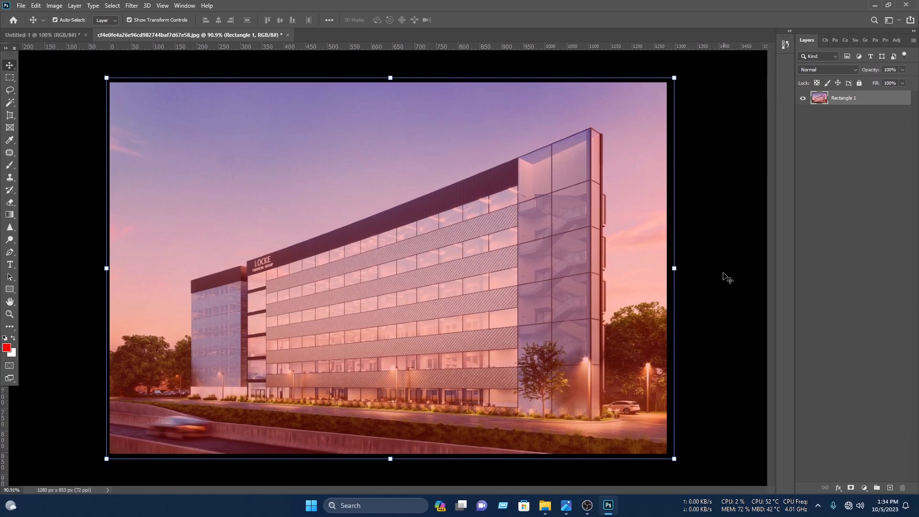
Select the building area of the photo with a rectangular marquee feathered by 50.3 px.
click(10, 79)
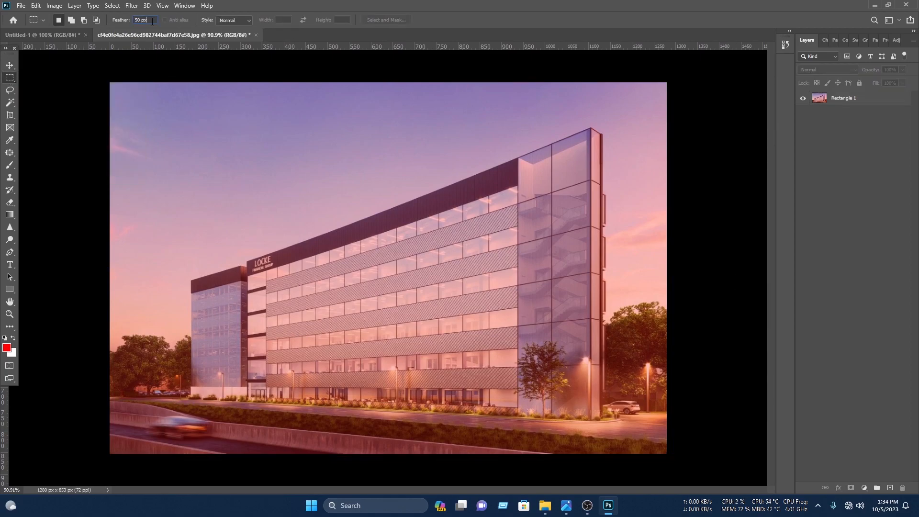
text(.5)
key(Return)
drag(151, 128, 648, 427)
key(v)
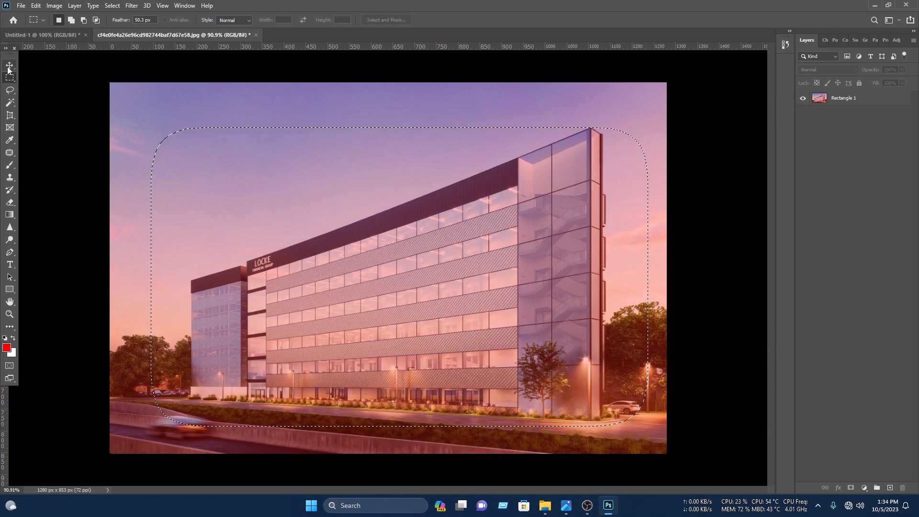
Bring the feathered building selection into the Untitled-1 document and scale it down to fit the left part of the canvas.
drag(431, 209, 400, 285)
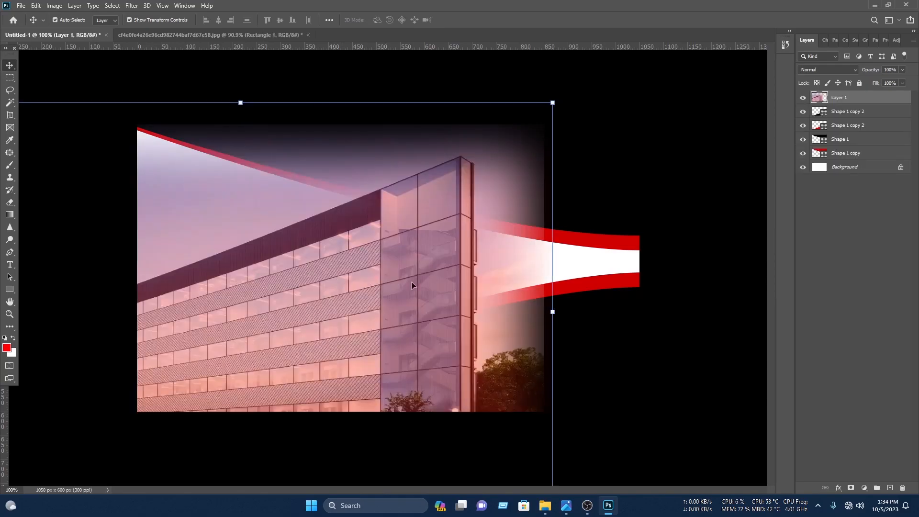
drag(552, 311, 351, 250)
drag(329, 247, 474, 263)
drag(404, 267, 388, 269)
key(Return)
Unlock the background layer and apply a dark red Color Overlay to it.
click(902, 167)
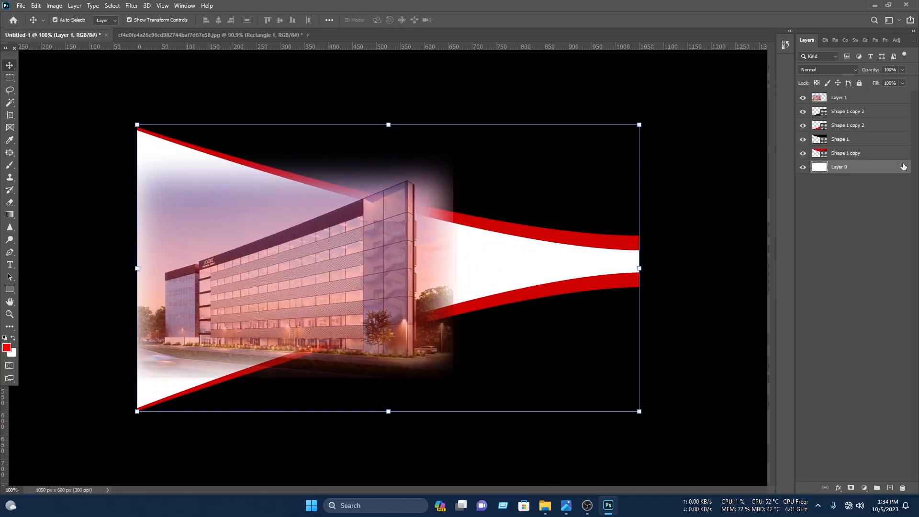
double_click(816, 170)
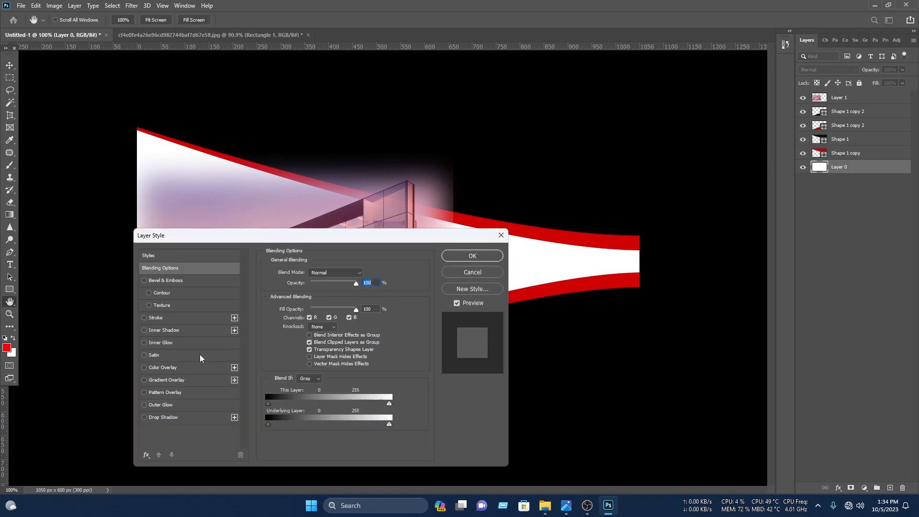
click(162, 367)
drag(452, 240, 759, 231)
click(779, 248)
key(v)
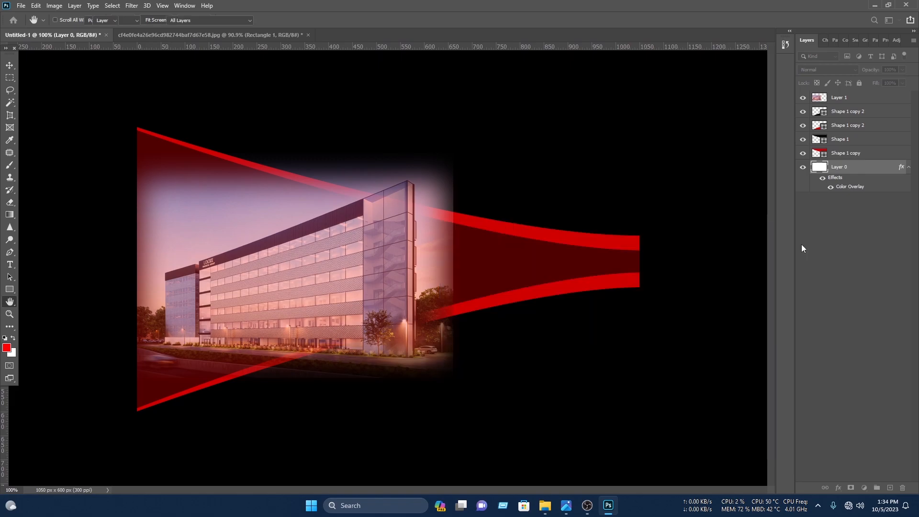
Set the building image layer's blend mode to Color Dodge.
click(304, 275)
click(829, 70)
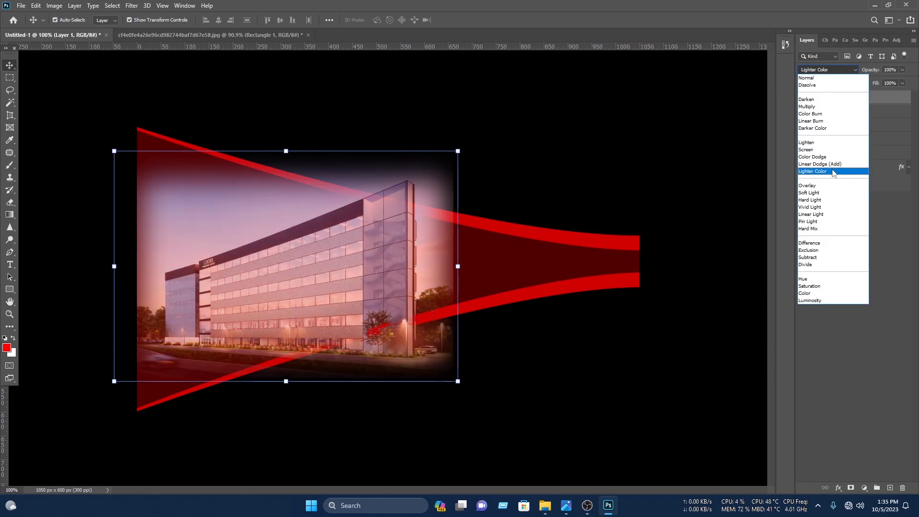
click(818, 158)
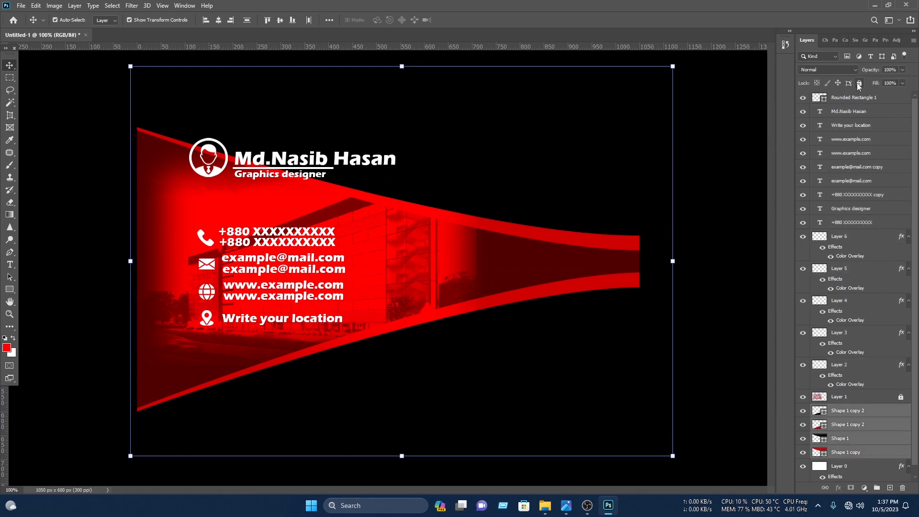
Lock the four curved shape layers and the background layer.
click(859, 83)
click(504, 288)
click(860, 83)
Move the contact details with their icons further left, and the name and job title onto the narrow section at the right.
drag(359, 331, 201, 230)
drag(284, 244, 254, 234)
drag(288, 159, 473, 258)
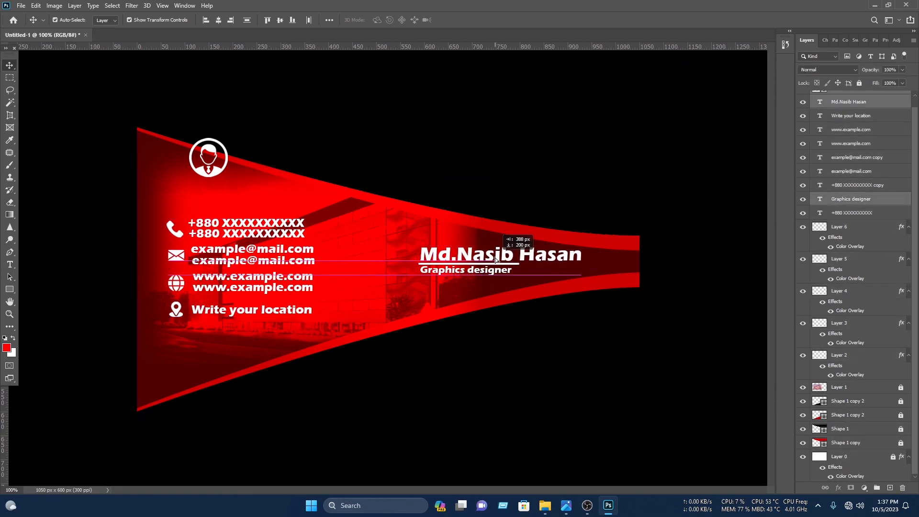
Place the person icon beside the name, then scale the contact details with their icons to 95.16% and position them.
drag(226, 174, 409, 277)
drag(148, 335, 307, 223)
drag(269, 252, 265, 250)
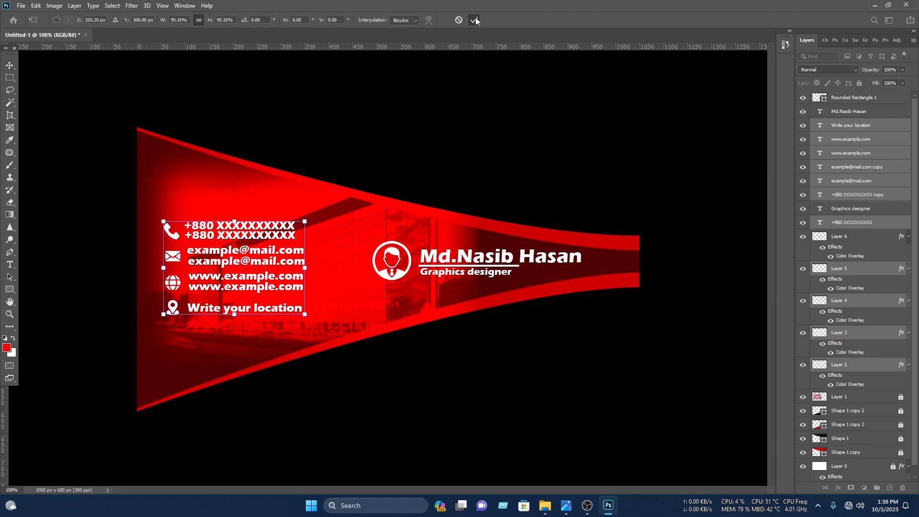
click(477, 20)
click(659, 175)
Draw a white vertical rounded rectangle, 7 by 233 px, as a divider between the contact details and the name.
click(10, 290)
right_click(10, 290)
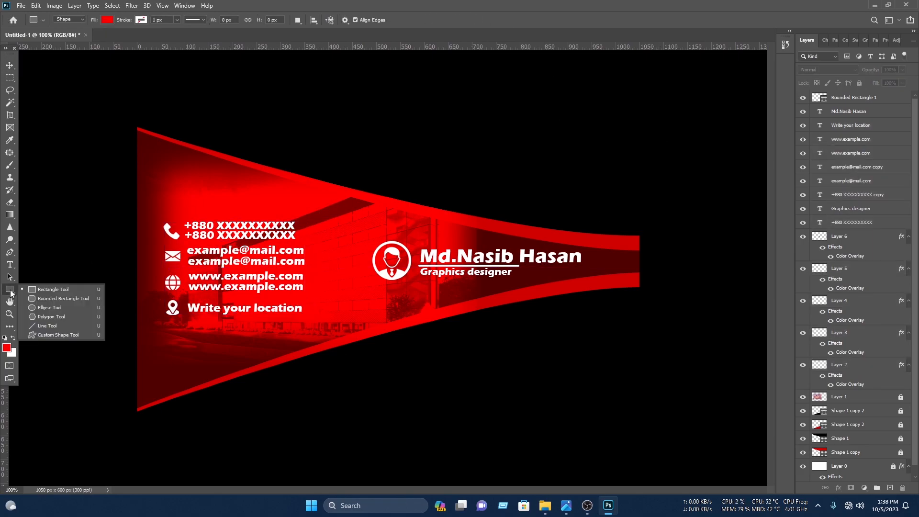
click(45, 300)
drag(338, 218, 335, 328)
click(107, 20)
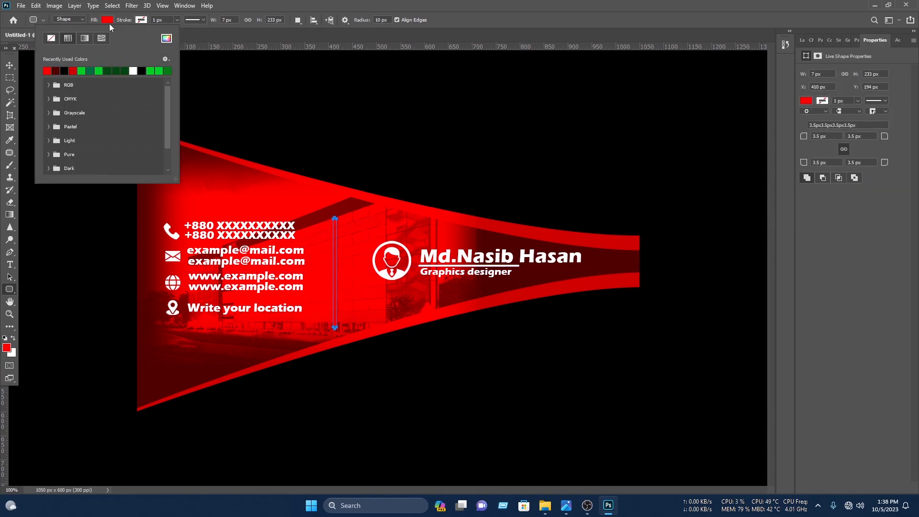
click(134, 70)
key(v)
drag(334, 251, 332, 247)
Shift the name block with its person icon closer to the divider, and set the canvas surround to dark gray.
drag(365, 232, 455, 276)
drag(459, 256, 438, 255)
click(706, 211)
right_click(73, 96)
click(100, 118)
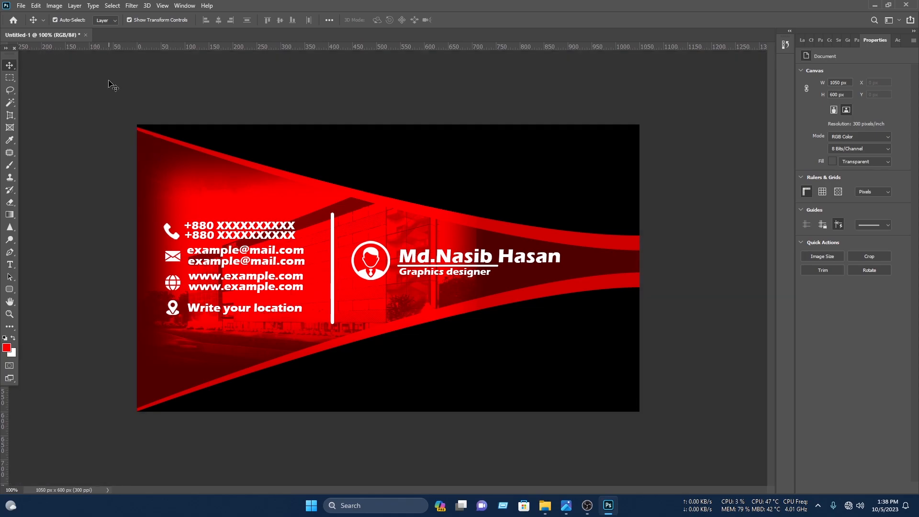
Open the logo image Screenshot 2023-02-18 141230.png from the video folder on the Storage (F:) drive.
click(20, 6)
click(24, 25)
scroll(70, 86, down, 3)
click(52, 140)
click(47, 125)
scroll(157, 144, down, 3)
double_click(158, 144)
scroll(144, 121, down, 3)
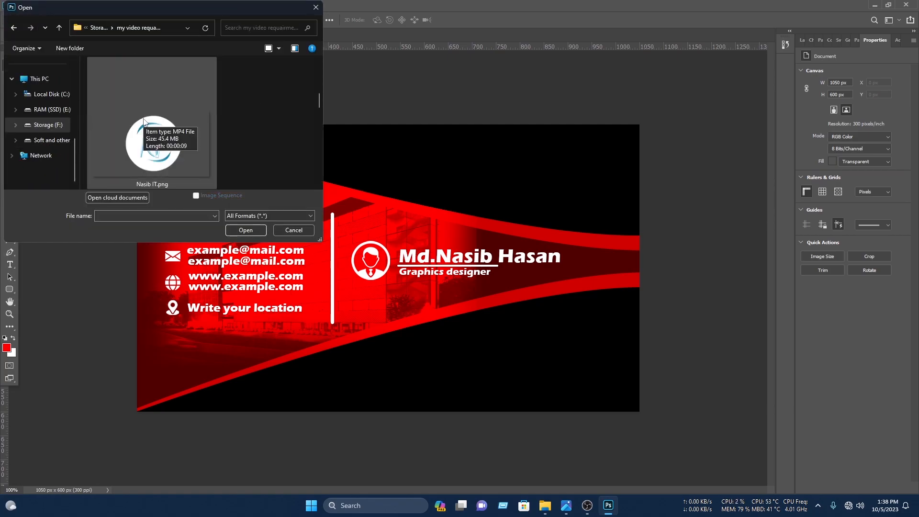
double_click(144, 121)
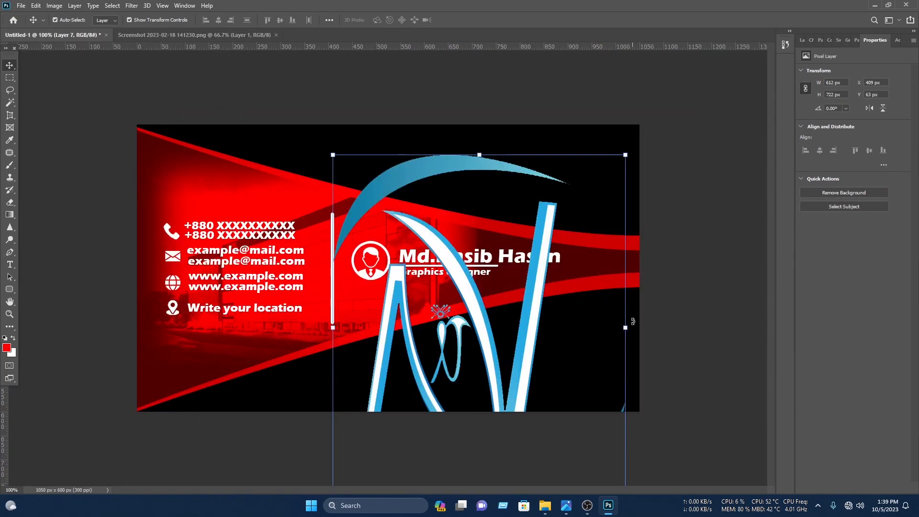
Scale the logo on the card to about 132 by 156 px and place it in the black area below the red band.
drag(630, 323, 500, 370)
drag(541, 365, 498, 365)
drag(472, 365, 472, 362)
click(474, 19)
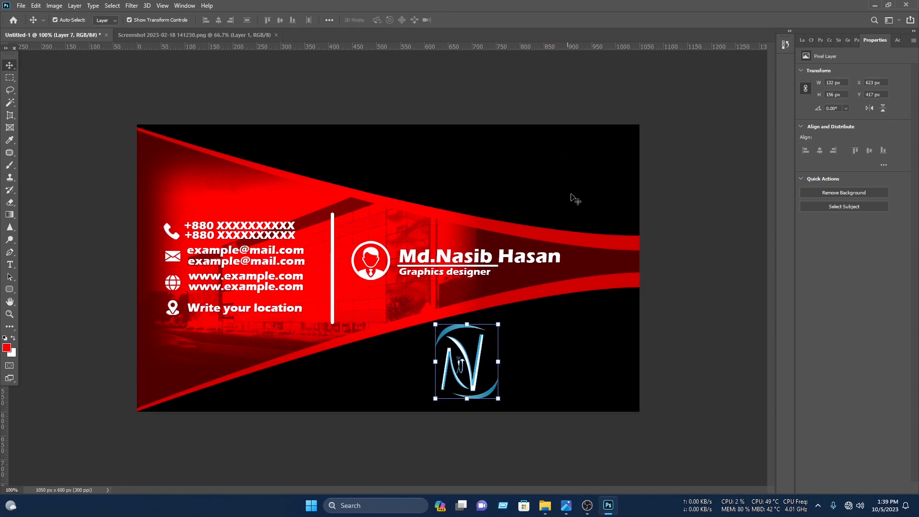
Add a Gradient Overlay to the logo layer and open its gradient for editing.
click(806, 41)
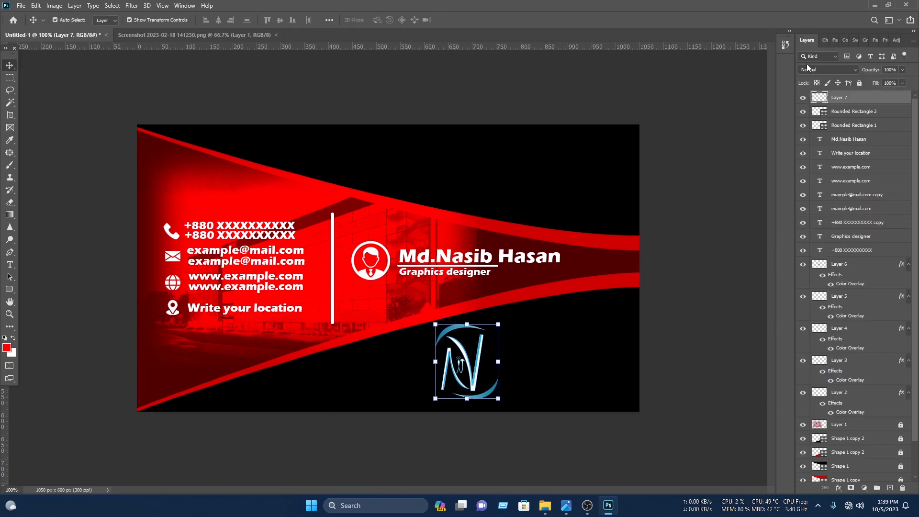
right_click(840, 95)
click(840, 101)
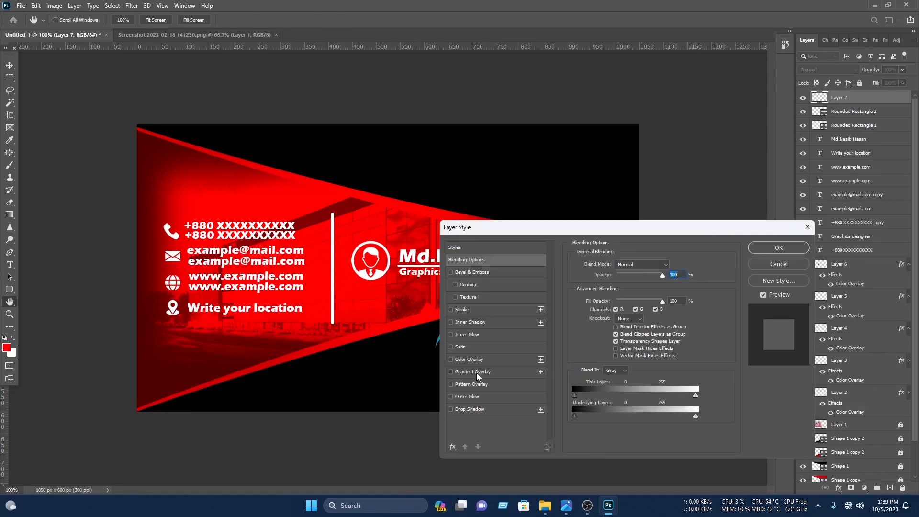
click(477, 377)
drag(526, 228, 573, 89)
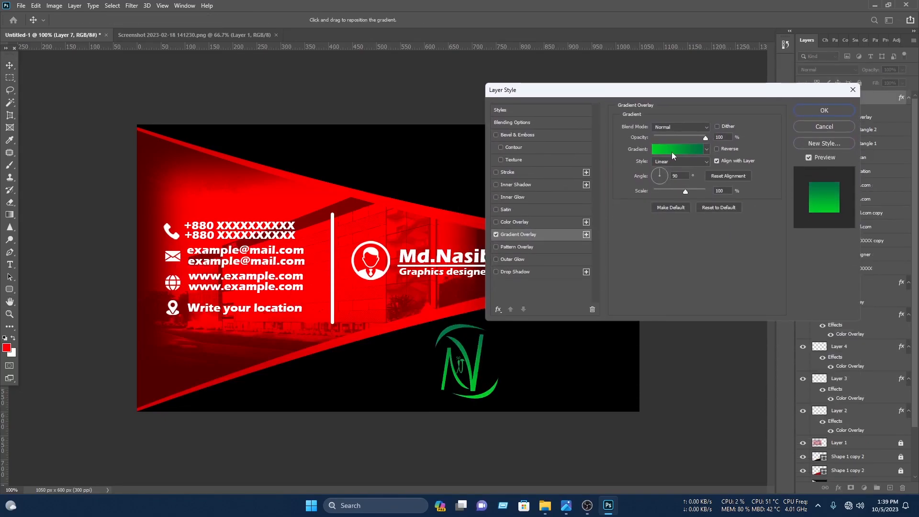
click(672, 151)
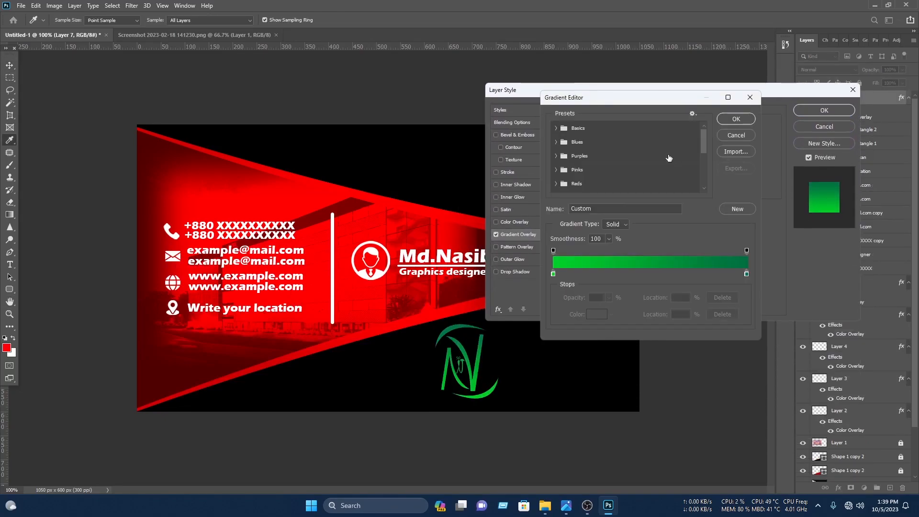
Load the second gradient preset of the Reds group.
scroll(561, 173, down, 1)
click(557, 167)
click(558, 180)
scroll(561, 178, down, 2)
click(557, 160)
scroll(609, 170, down, 1)
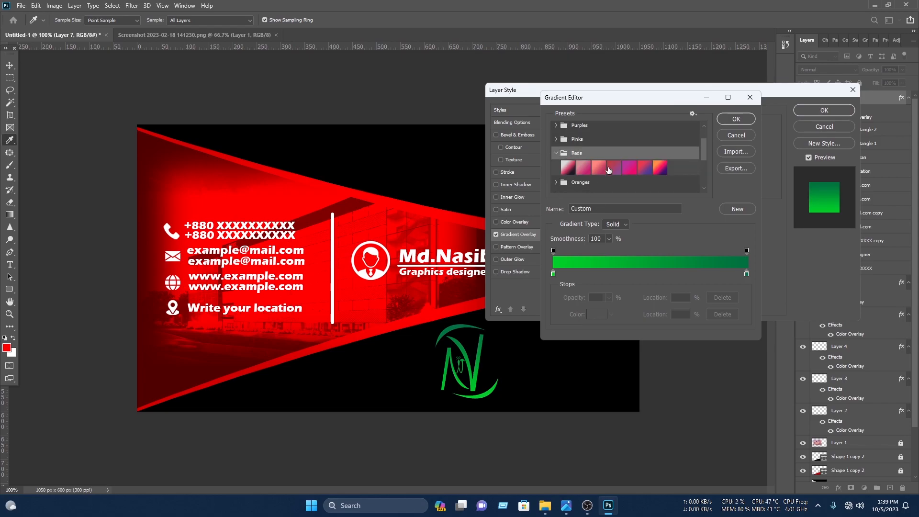
click(582, 166)
Set the logo gradient's start stop to ff0000 and its end stop to 800000, and apply the overlay.
click(554, 274)
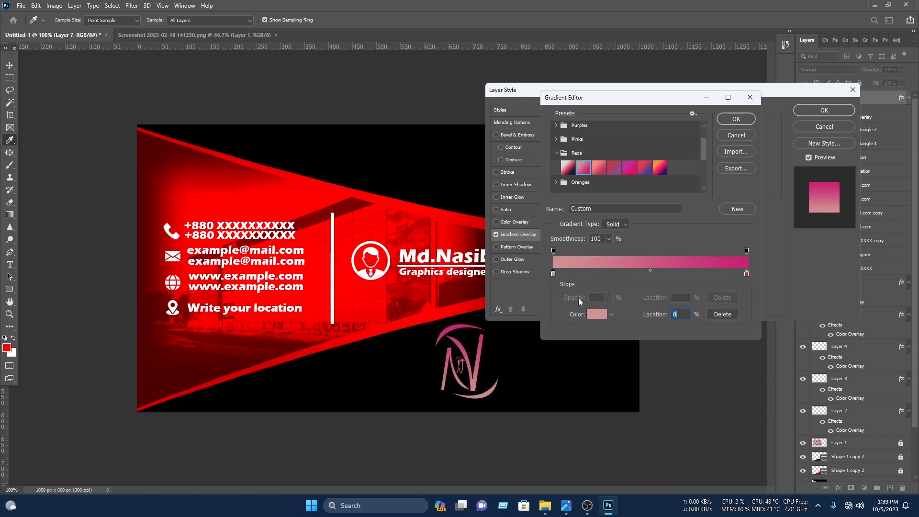
click(597, 315)
click(413, 205)
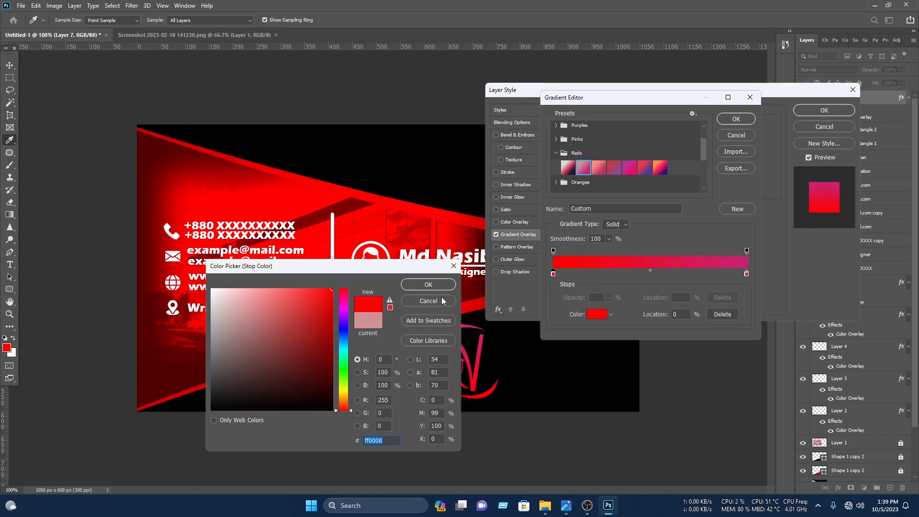
click(428, 285)
click(748, 274)
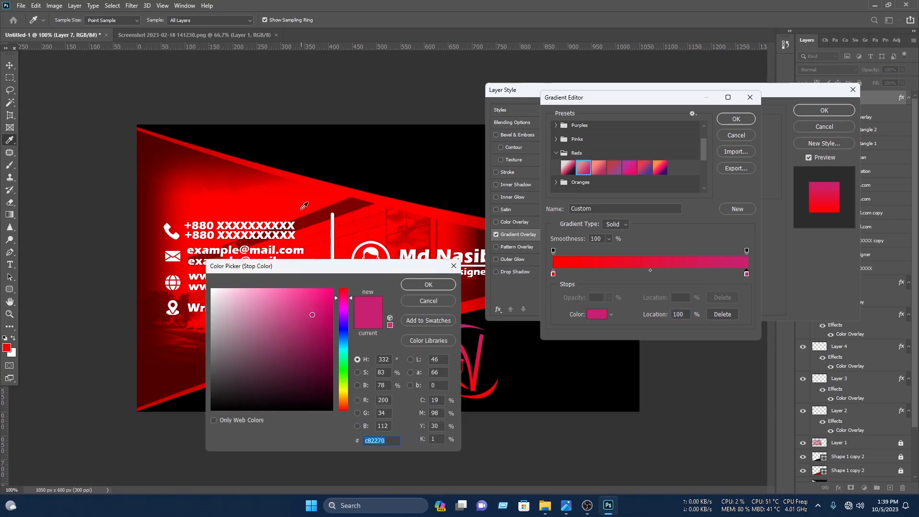
text(800000)
drag(349, 266, 519, 117)
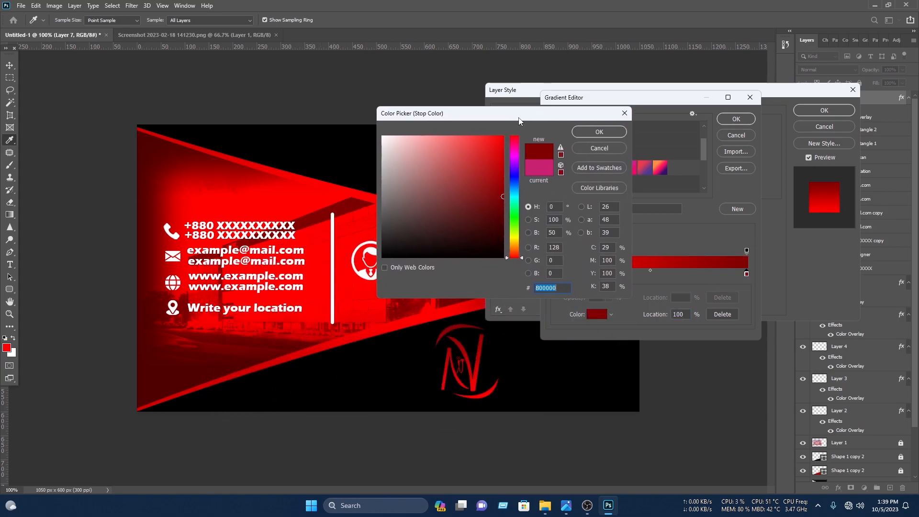
click(614, 135)
click(743, 121)
click(819, 109)
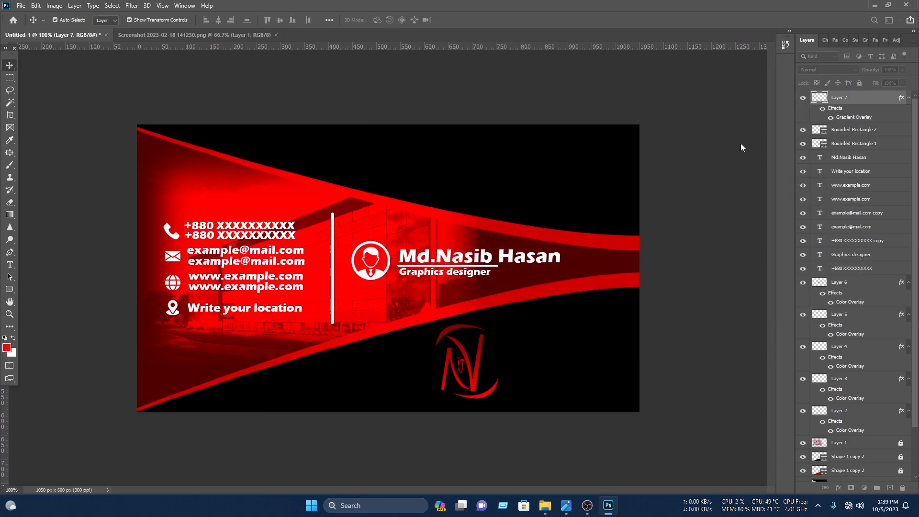
Copy the name, underline and job title to the black area beside the logo.
click(445, 256)
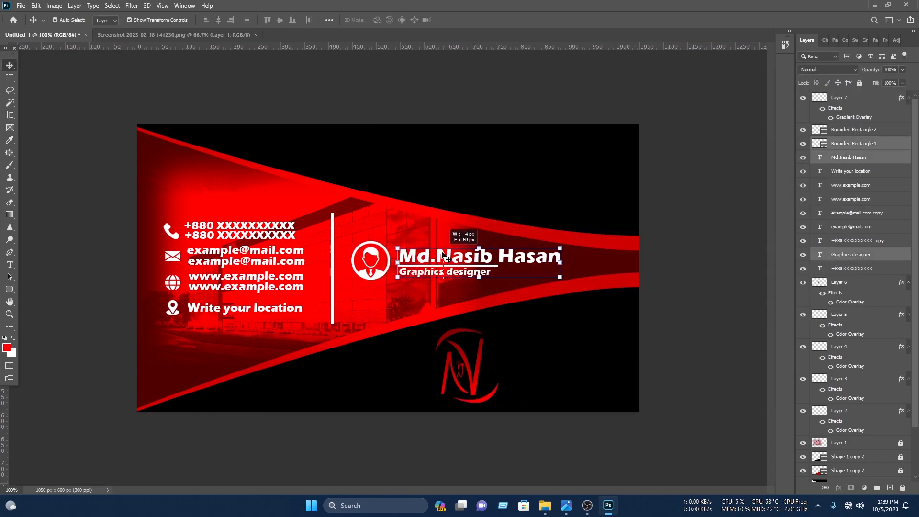
drag(445, 263, 279, 367)
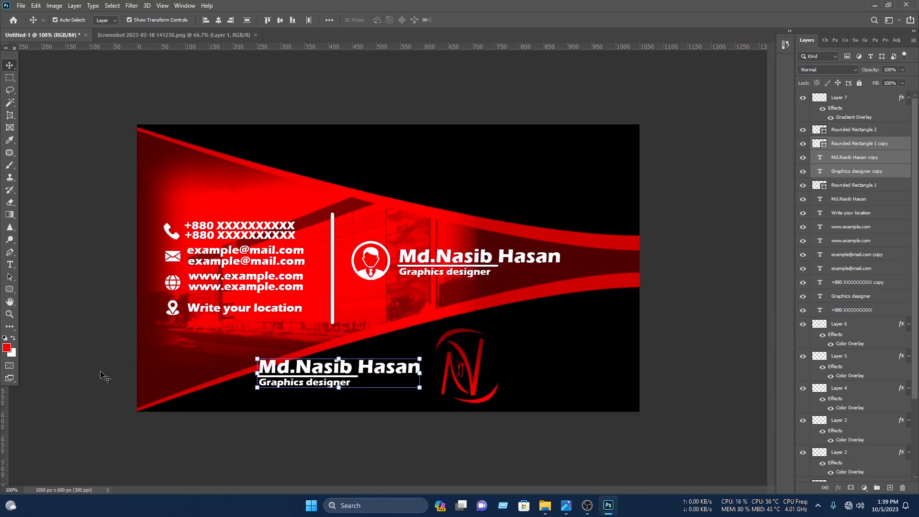
click(90, 356)
Change the copied name to "Nasib IT" and the copied job title to "An IT based company".
click(339, 365)
double_click(340, 367)
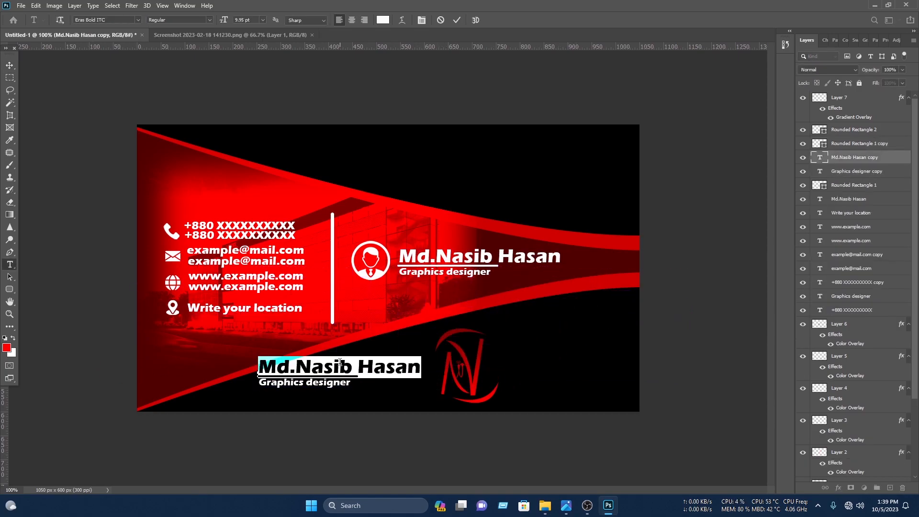
text(Nasi)
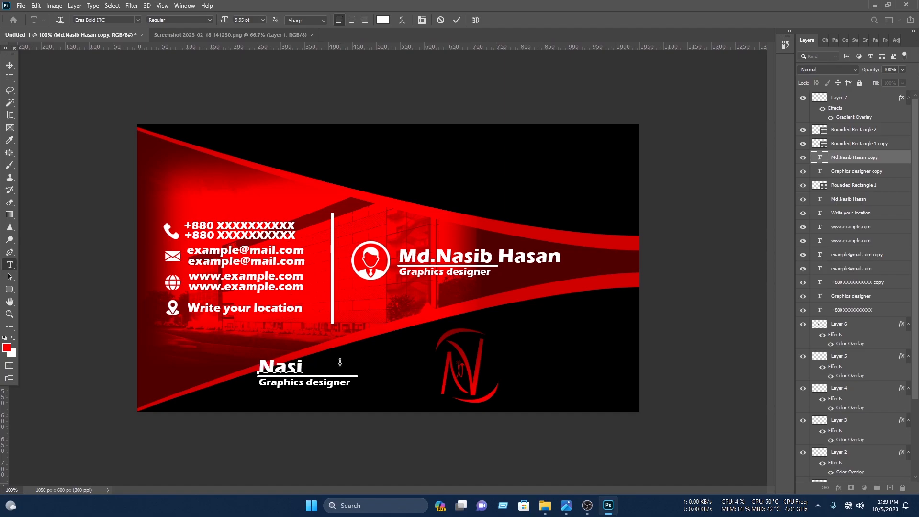
text(b IT)
click(459, 21)
double_click(343, 382)
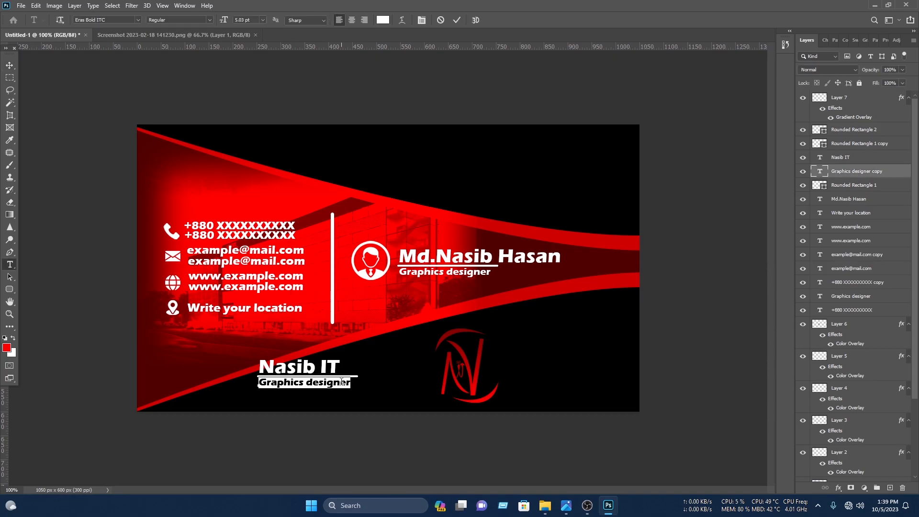
text(AN IT based company)
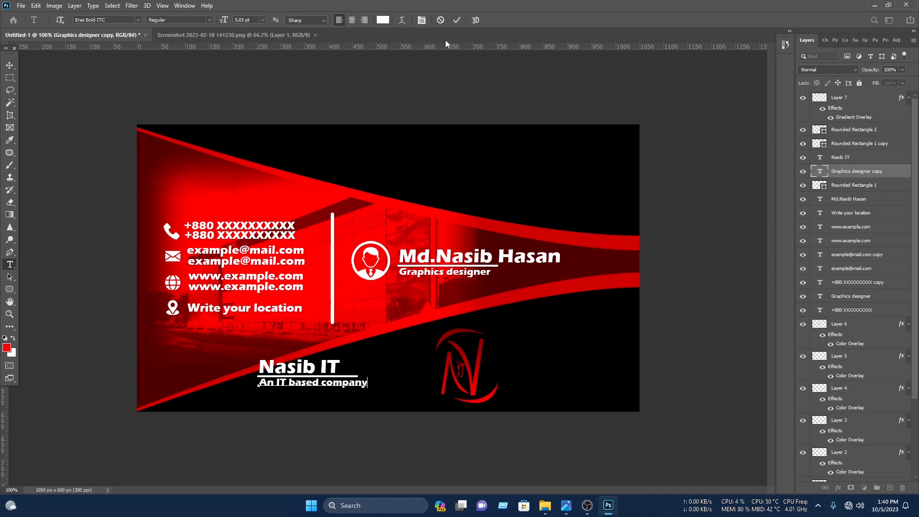
click(458, 19)
Move the company name, line and tagline to the other side of the logo and scale them down slightly.
key(v)
drag(298, 409, 558, 345)
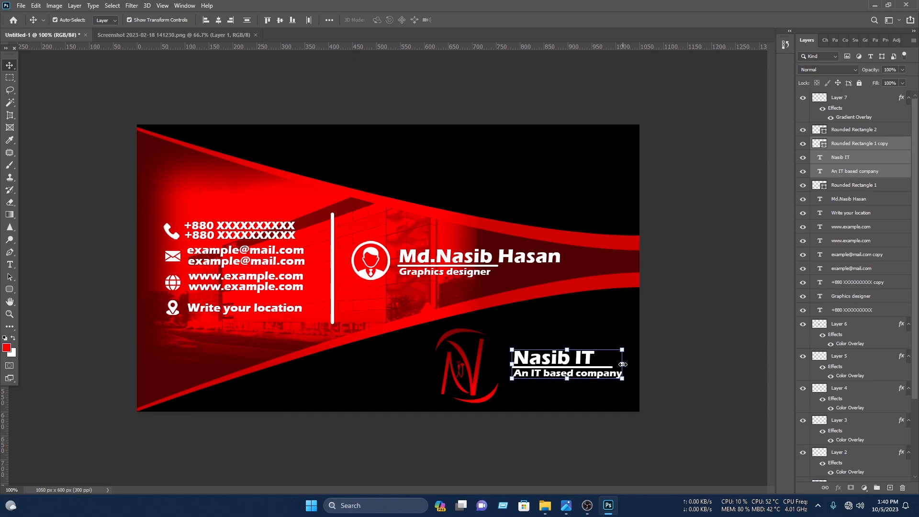
drag(625, 365, 554, 359)
key(Return)
Move the logo together with the company name and tagline up about 9 px.
drag(520, 408, 477, 347)
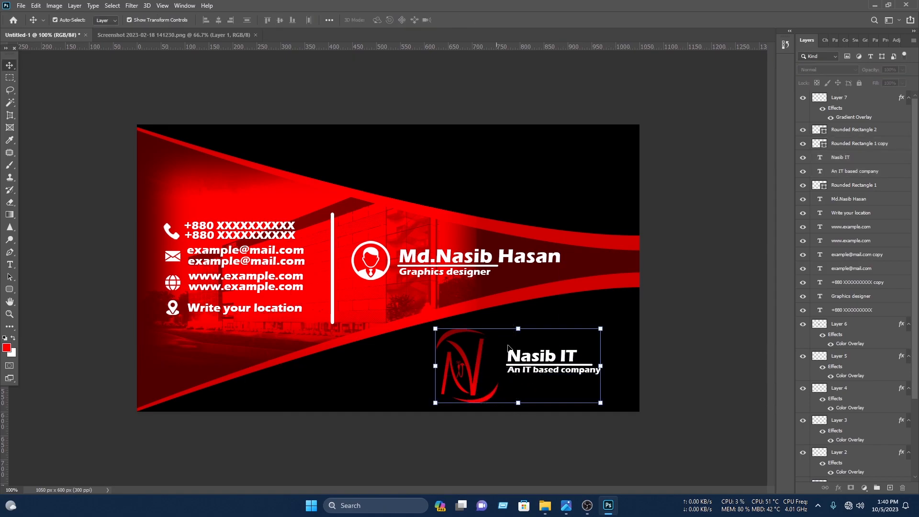
drag(539, 361, 540, 356)
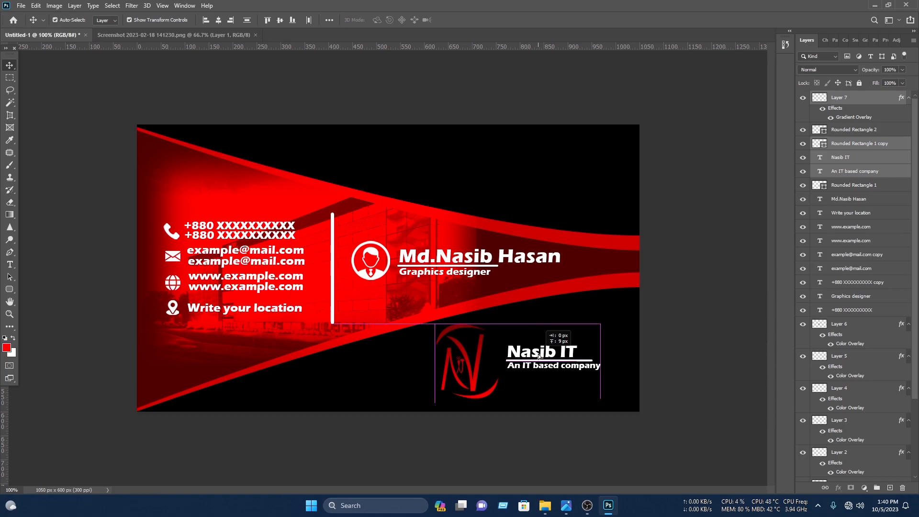
click(309, 101)
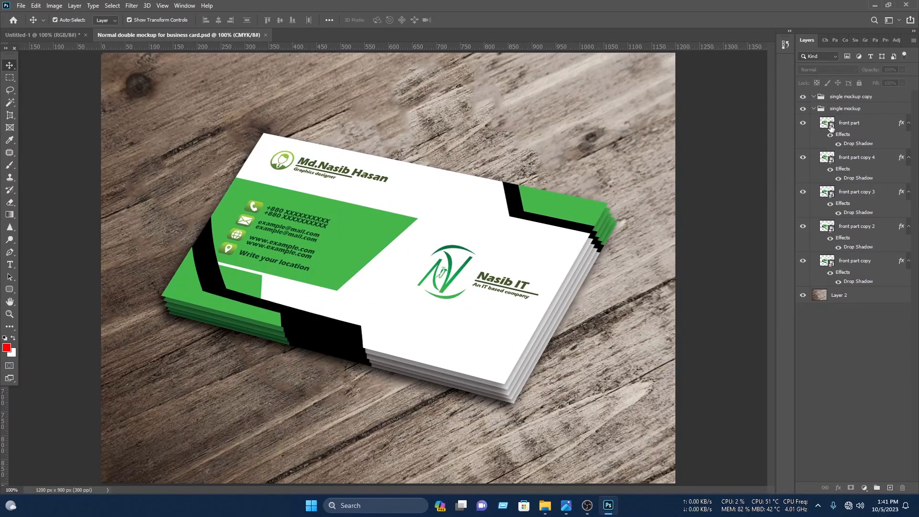
Open the front part smart object of the business card mockup and delete all its existing artwork layers.
double_click(831, 127)
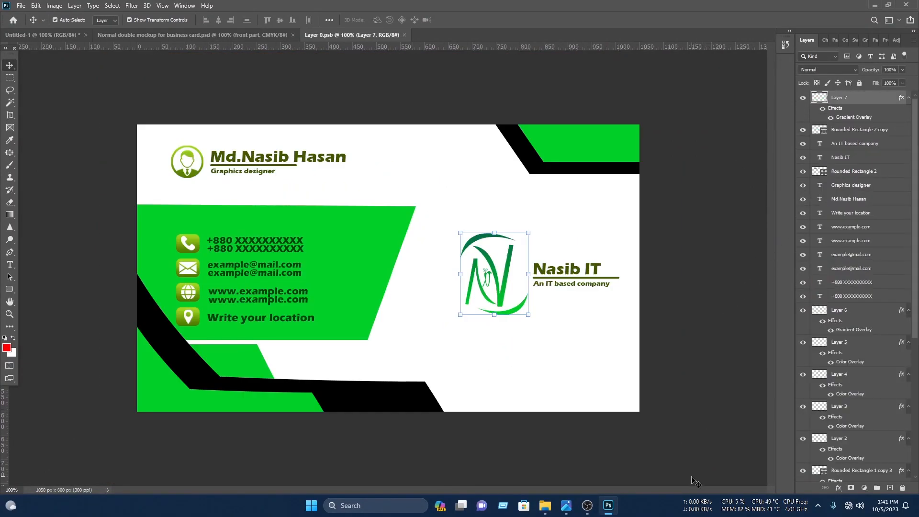
key(ctrl+alt+a)
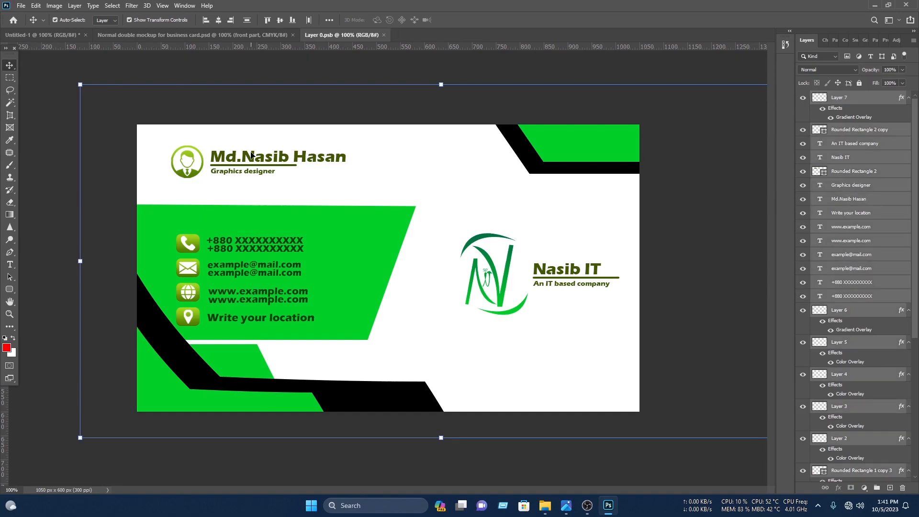
key(Delete)
Unlock the locked layers of the red card design and copy all its layers into the mockup's smart object, covering the canvas.
click(54, 39)
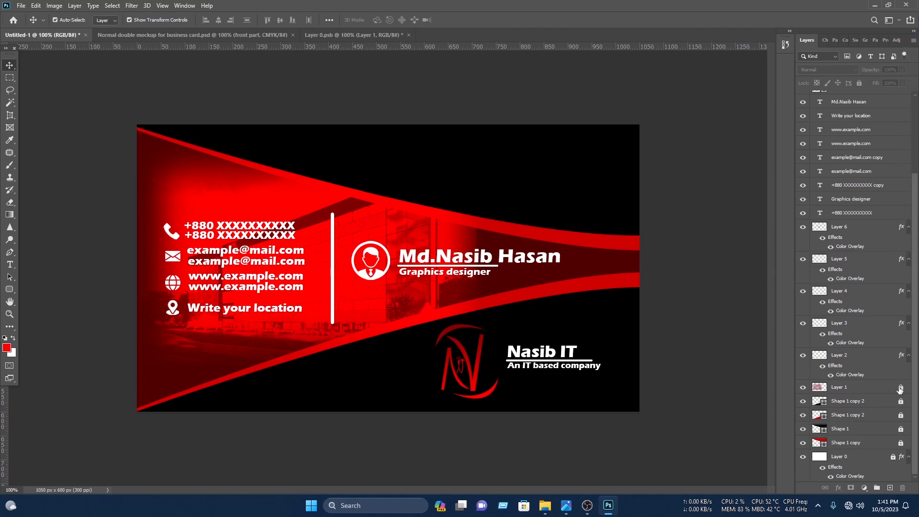
shift+click(890, 458)
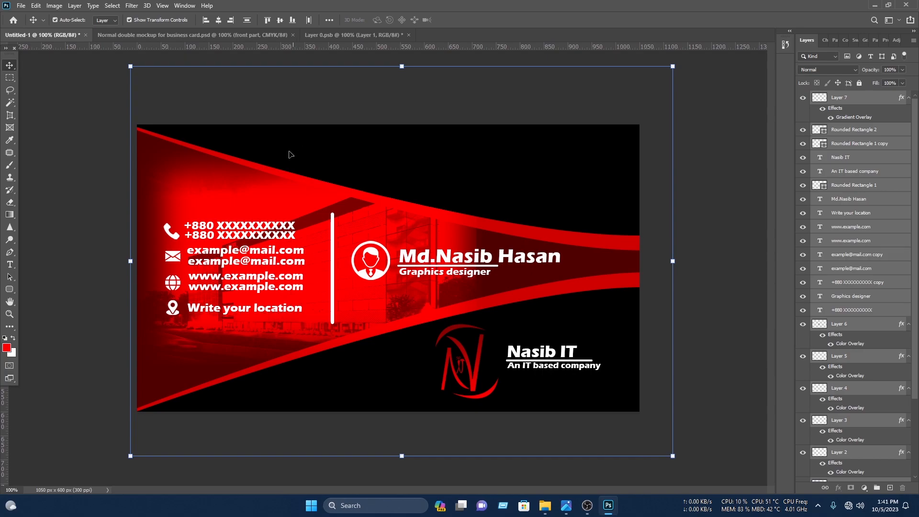
drag(267, 150, 400, 243)
drag(415, 192, 441, 199)
click(713, 238)
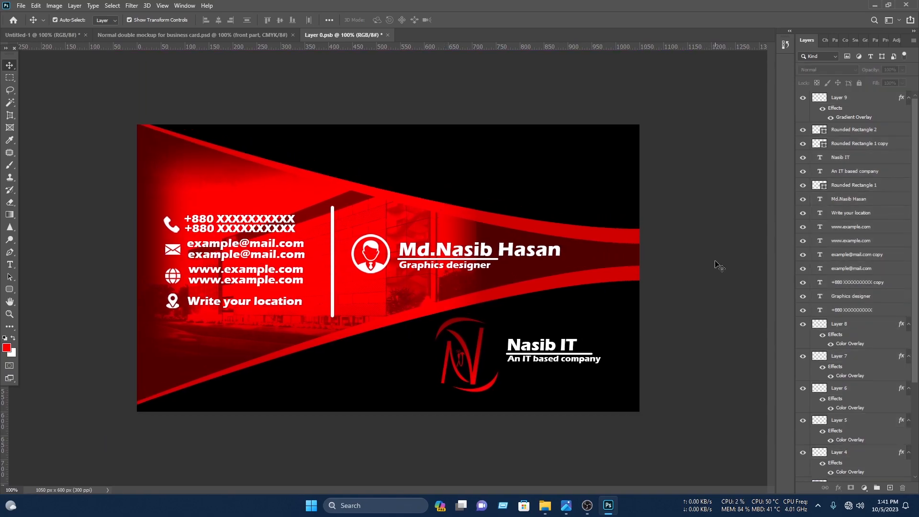
Save and close the smart object to update the mockup, and view the finished card up close.
key(ctrl+s)
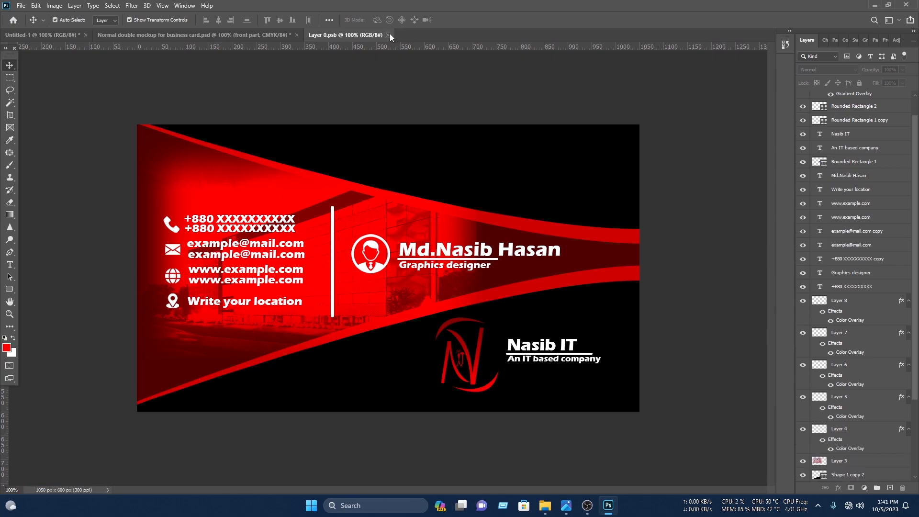
click(388, 35)
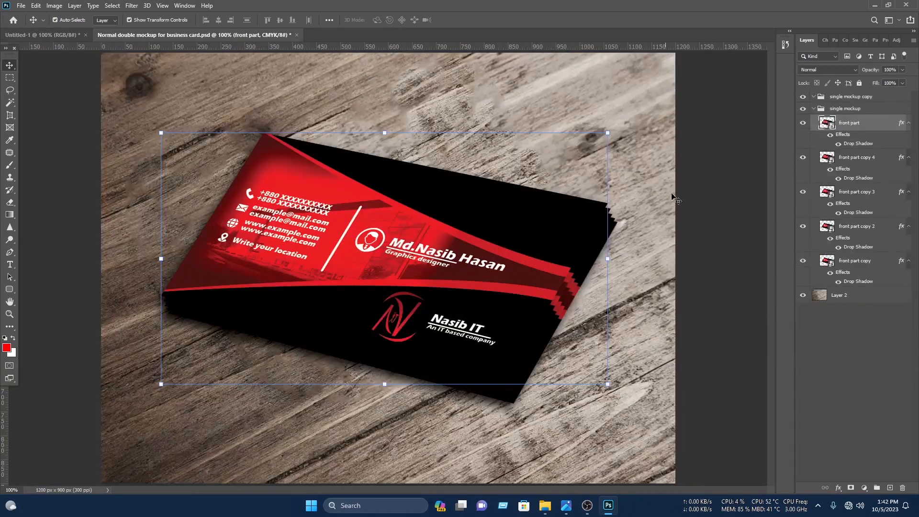
scroll(493, 230, up, 3)
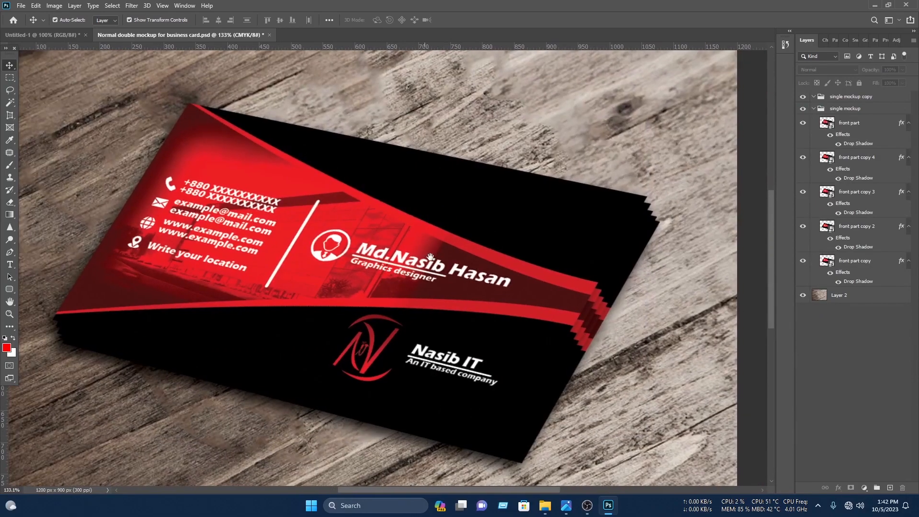
drag(429, 258, 469, 258)
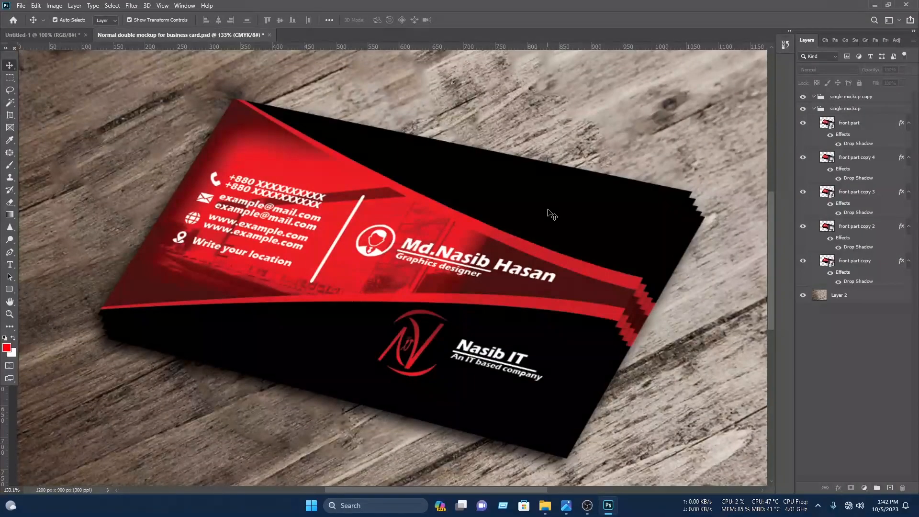